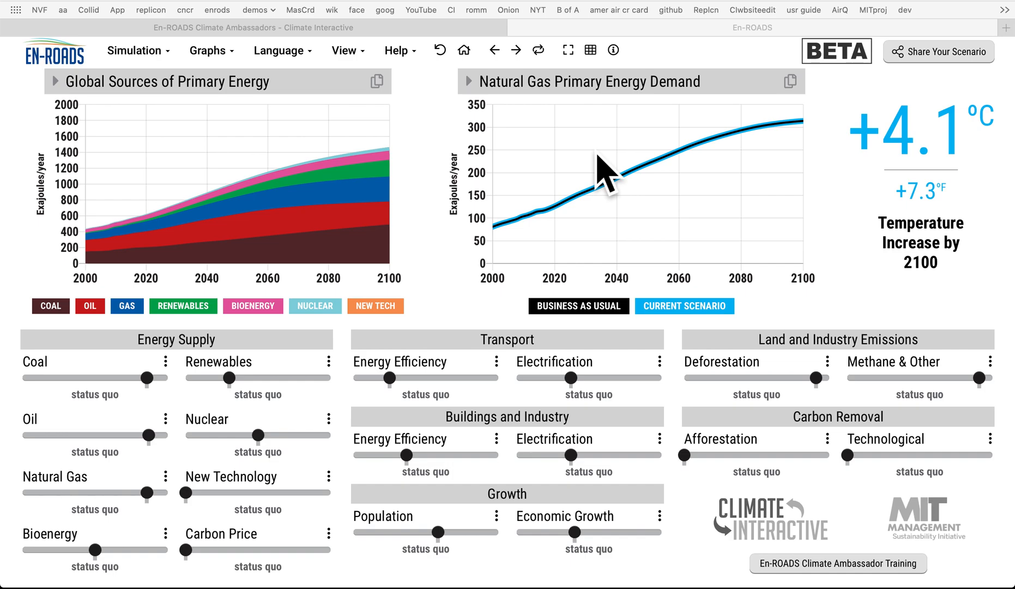
Switch to the slides and compare the SSP2 Baseline and SSP2 4.5 charts of primary energy from gas.
key("super+Tab")
key("super+Tab")
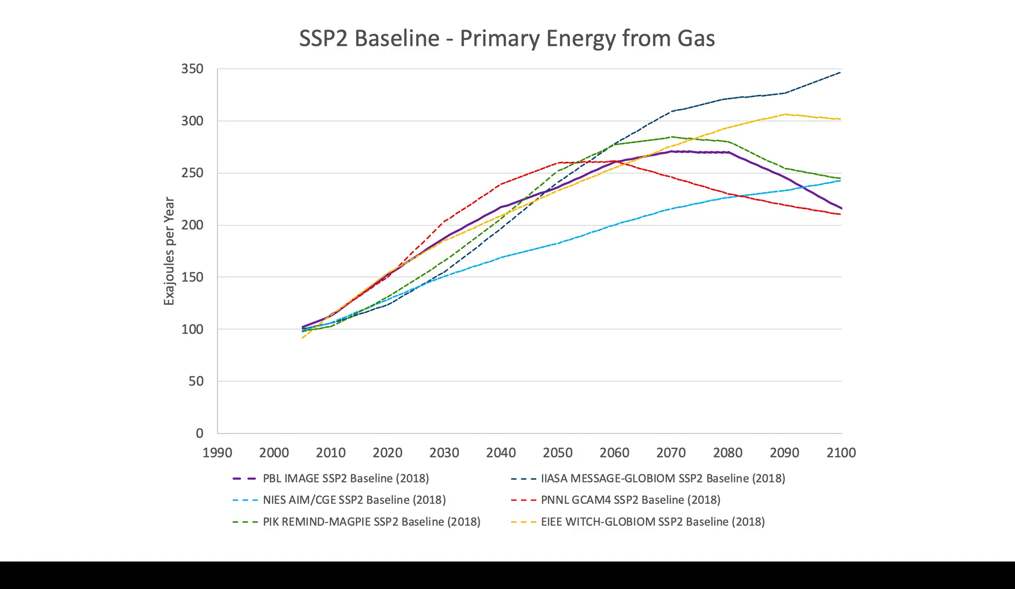
key("Right")
key("Left")
key("Right")
key("Left")
key("Right")
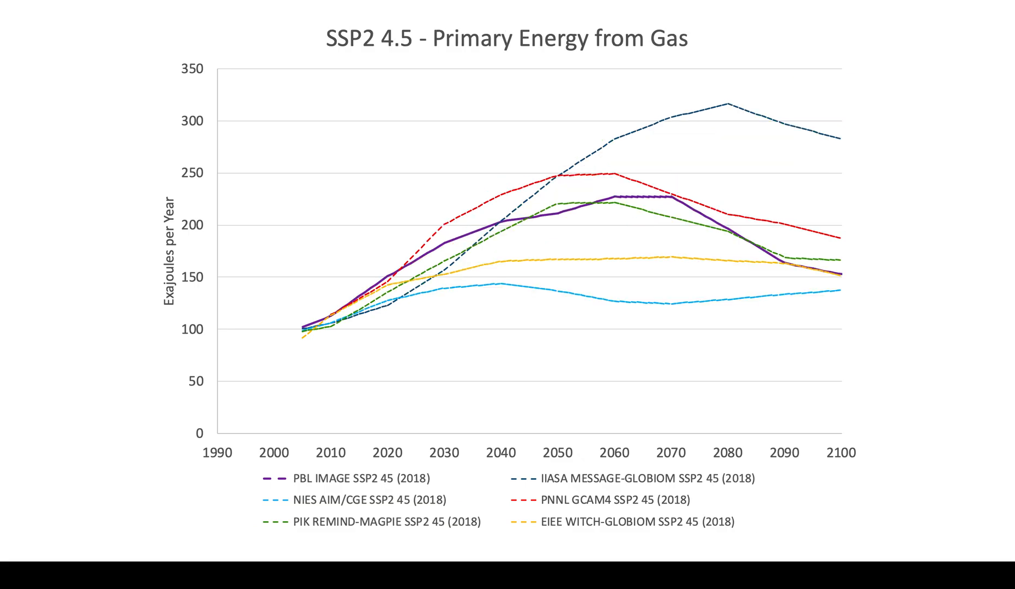
key("Left")
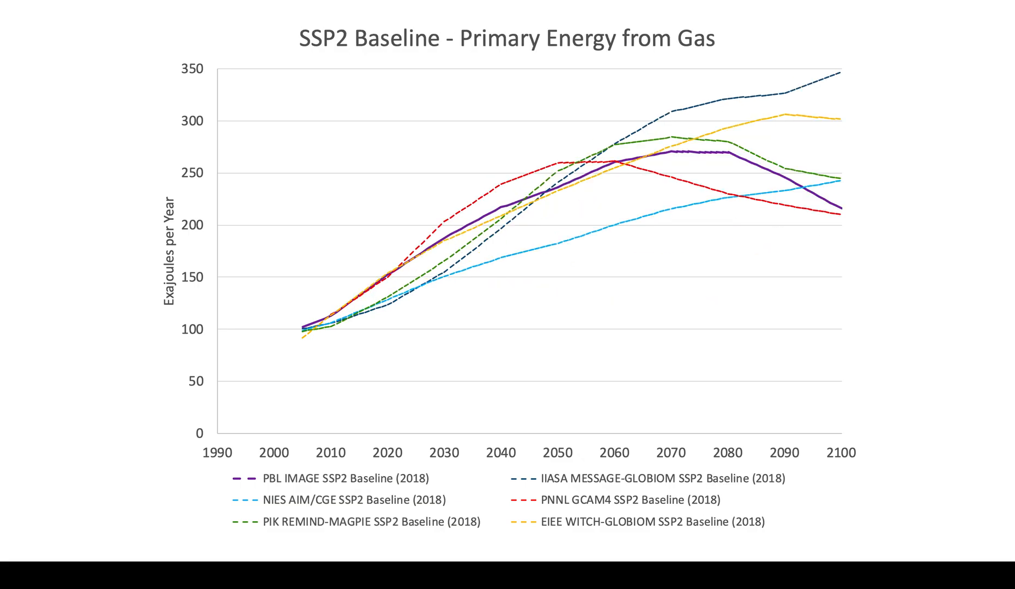
key("Right")
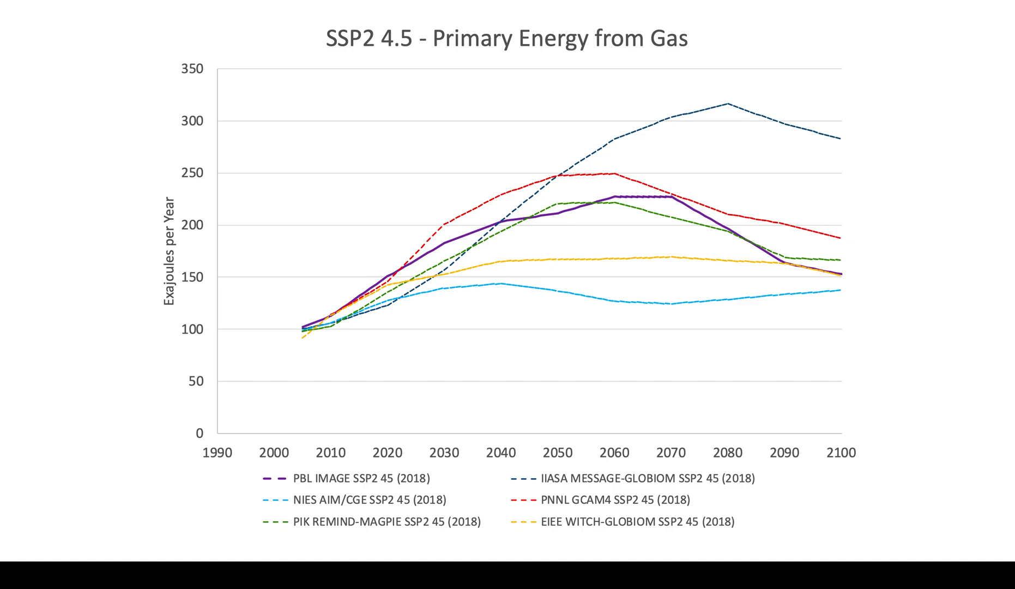
key("Left")
key("Right")
key("Left")
key("Right")
key("Left")
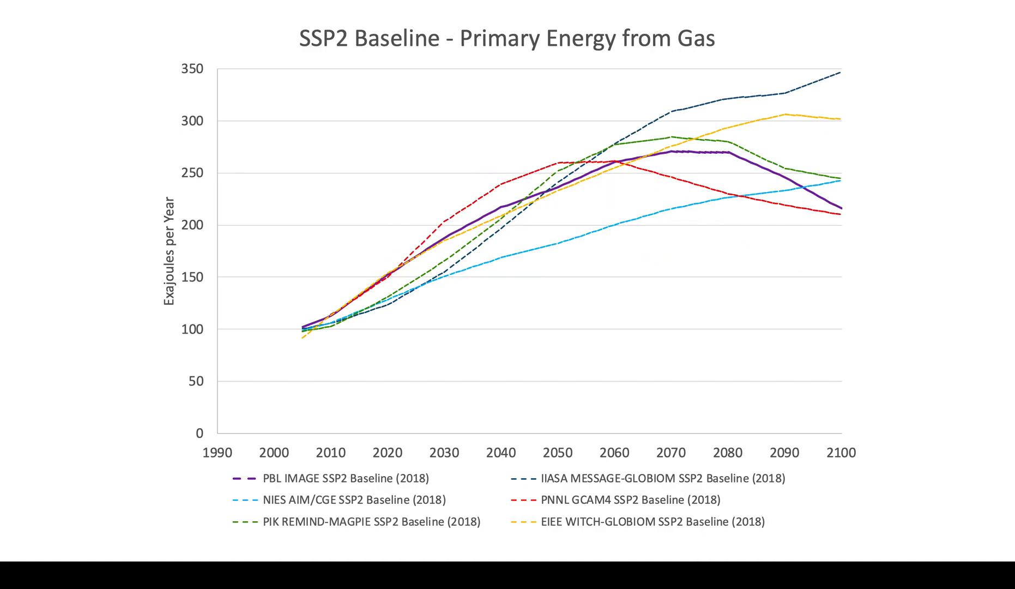
key("Right")
key("Left")
key("Right")
key("Left")
Back in En-ROADS, set Methane & Other to moderately reduced, Deforestation to highly reduced, and Afforestation and Technological carbon removal to low growth.
key("super+Tab")
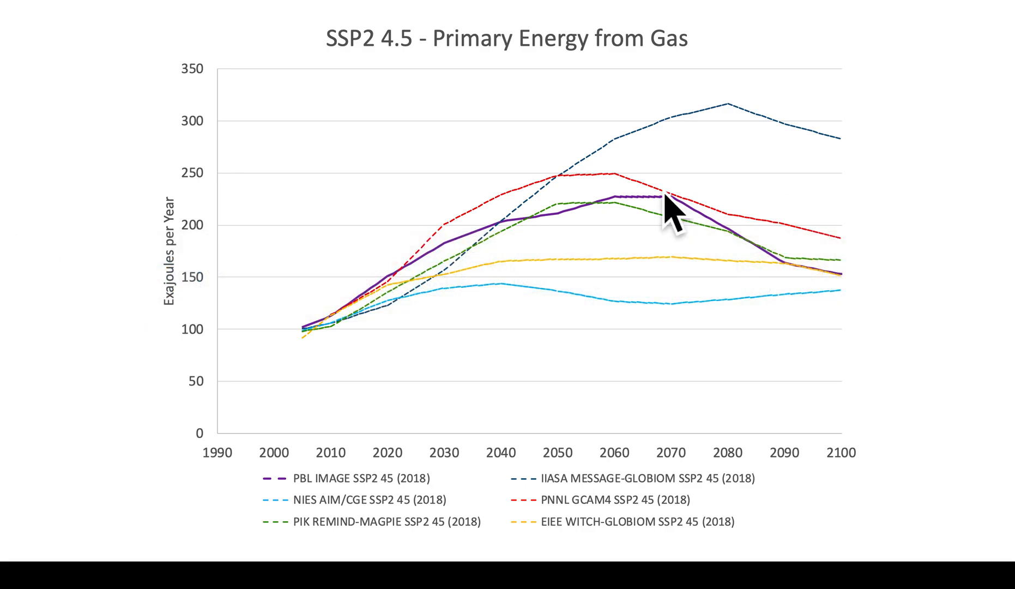
key("super+Tab")
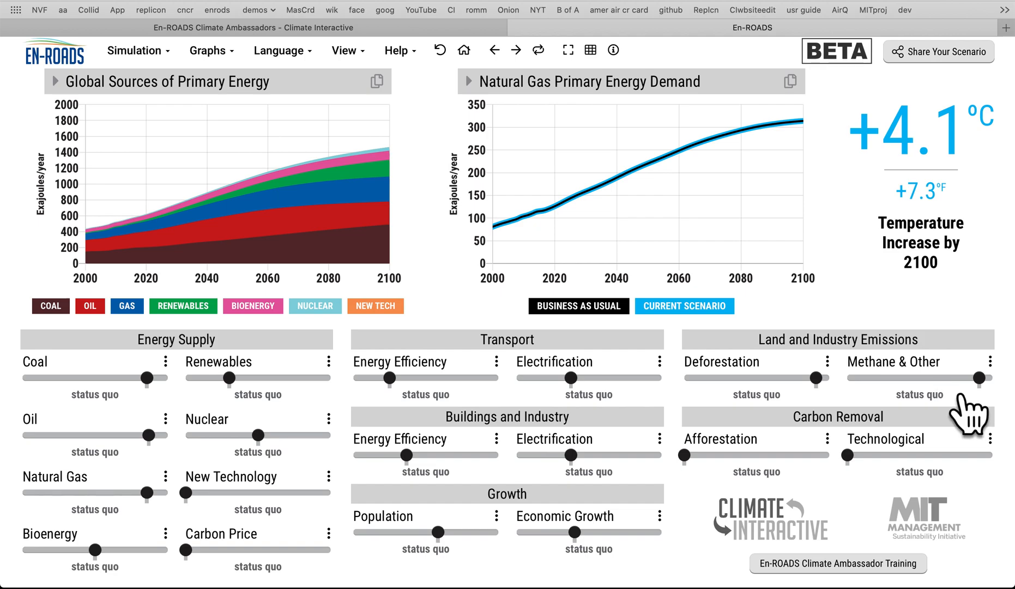
left_click_drag(979, 377, 948, 387)
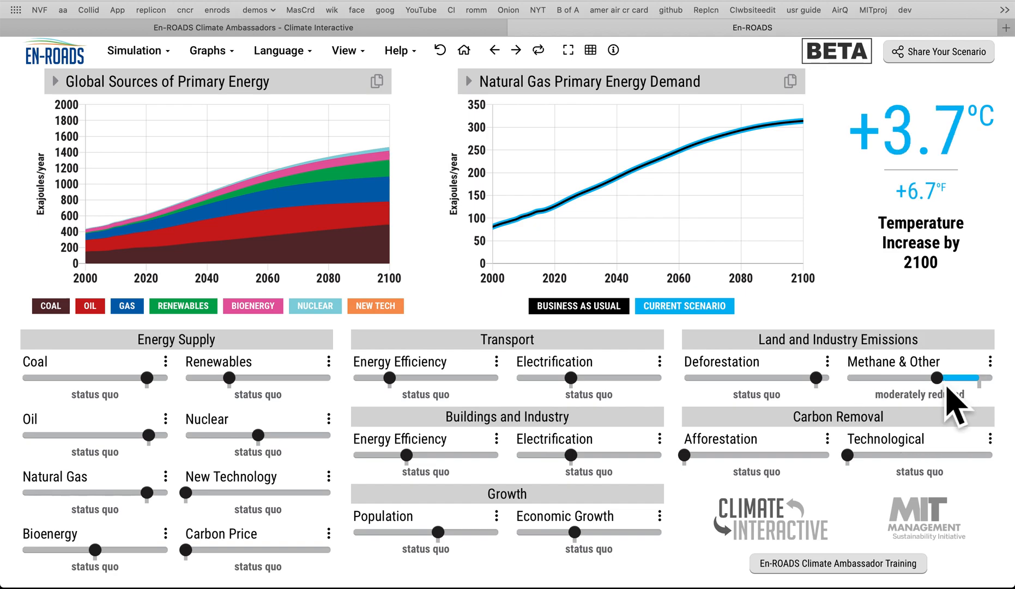
left_click(761, 377)
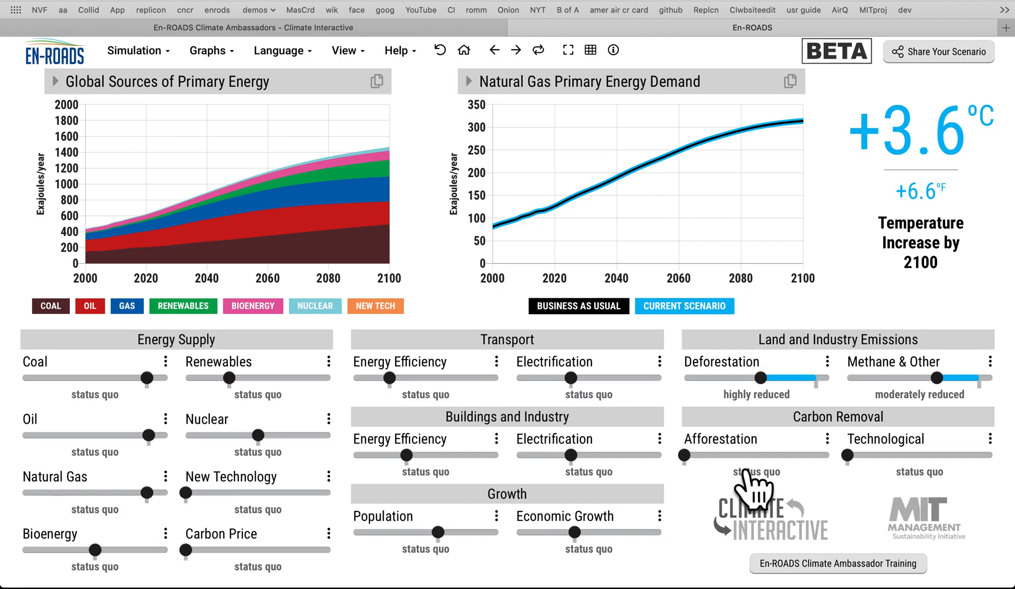
left_click(722, 455)
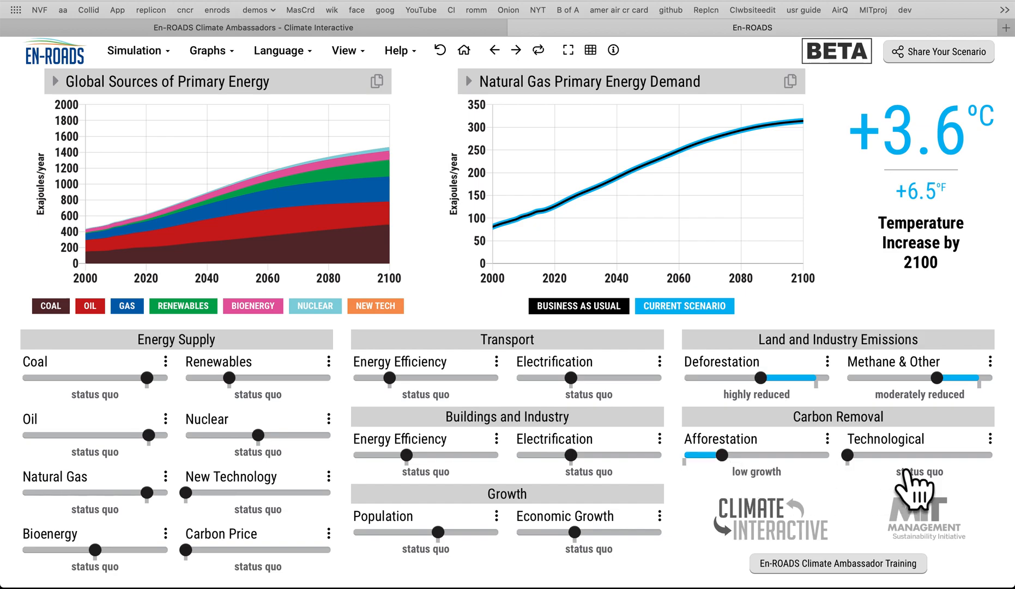
left_click(883, 456)
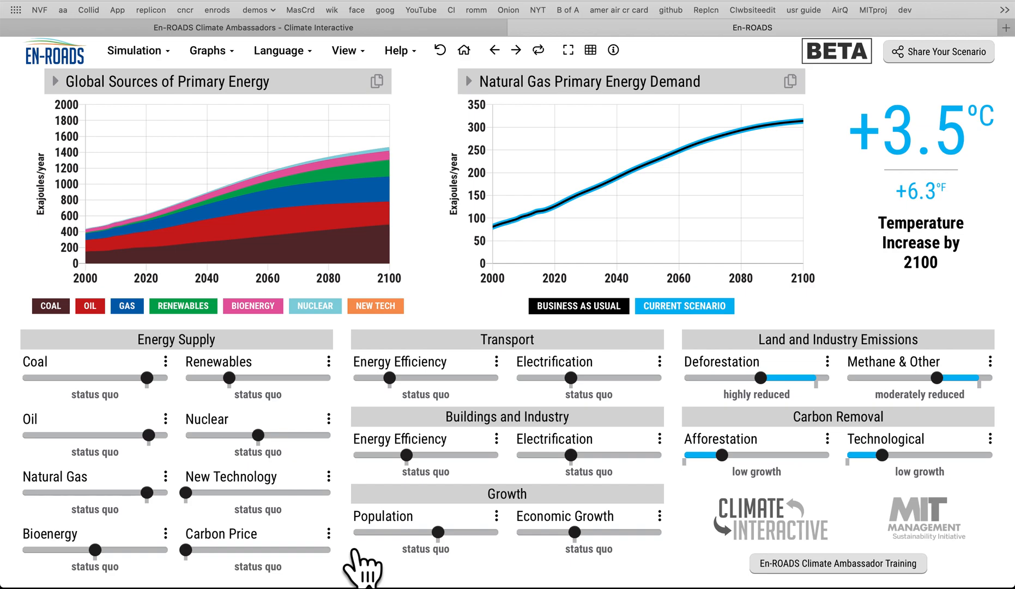
Try global carbon prices of 100, 110 and finally 120 $/ton in the detailed Carbon Price settings.
left_click(330, 533)
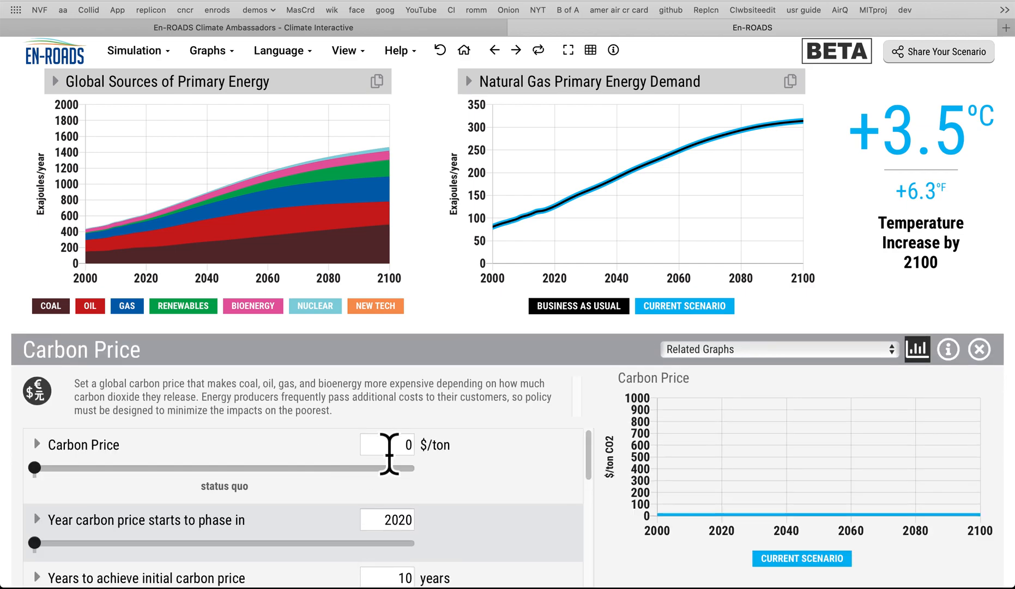
left_click(410, 453)
type("100")
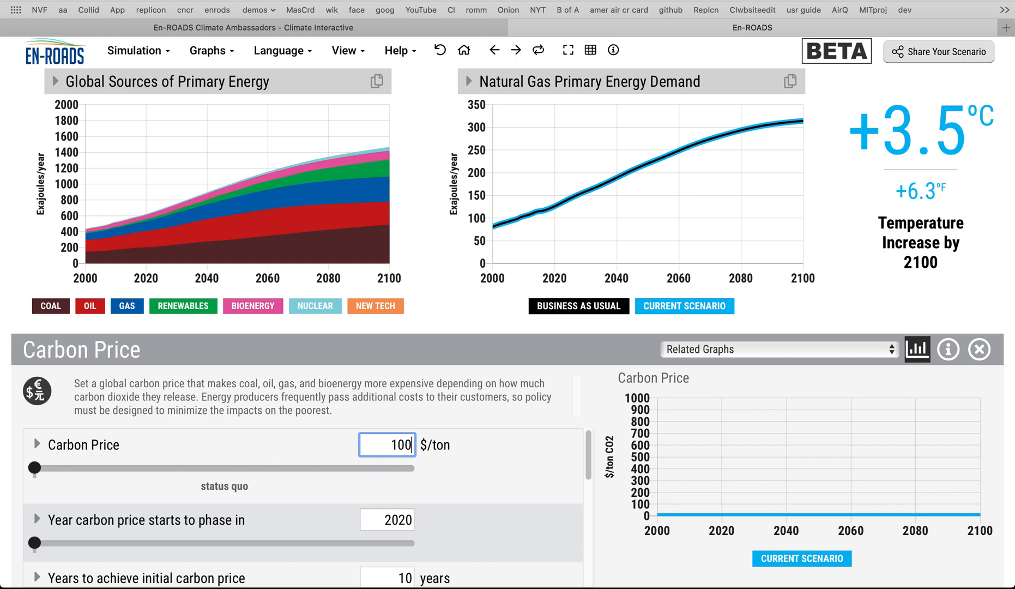
key("Return")
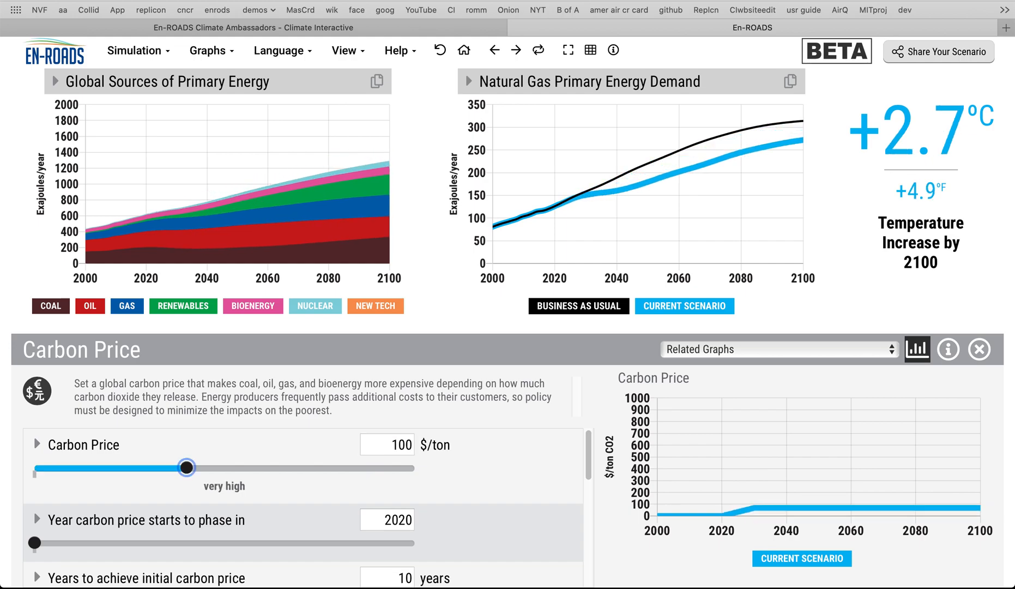
left_click(413, 450)
type("110")
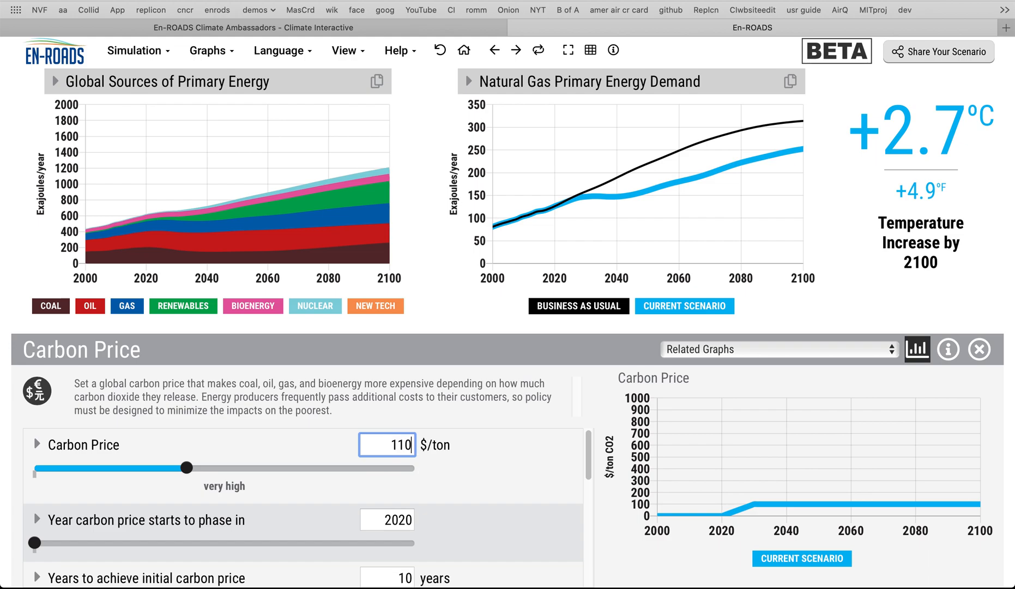
key("Return")
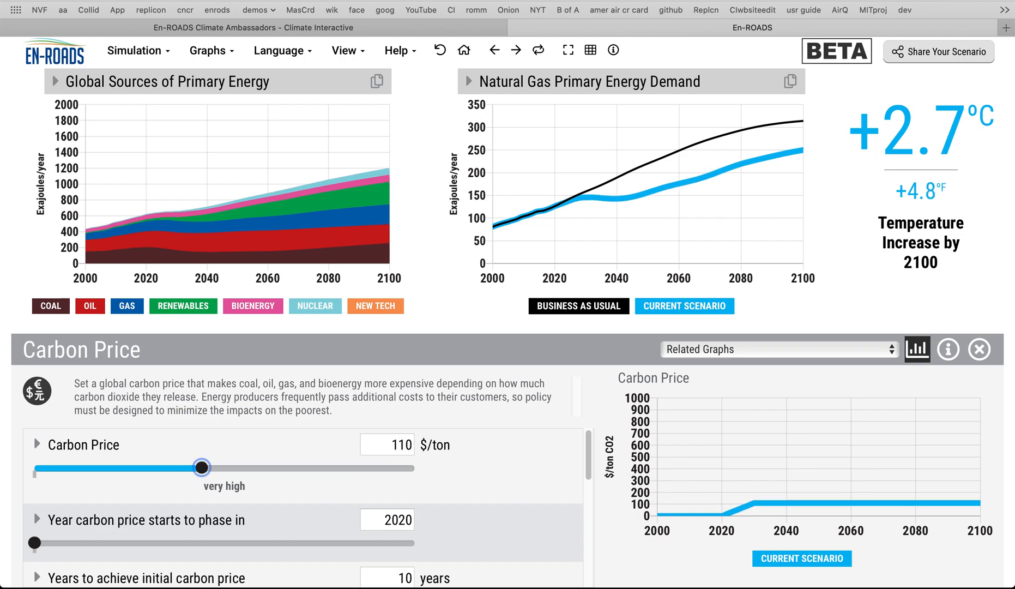
left_click(406, 445)
type("120")
key("Return")
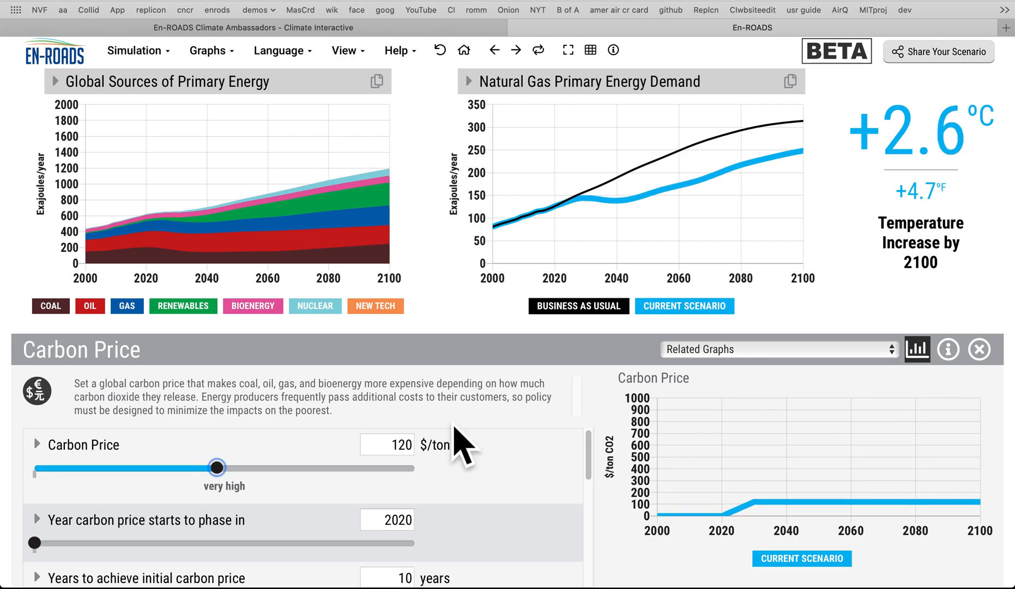
left_click(448, 292)
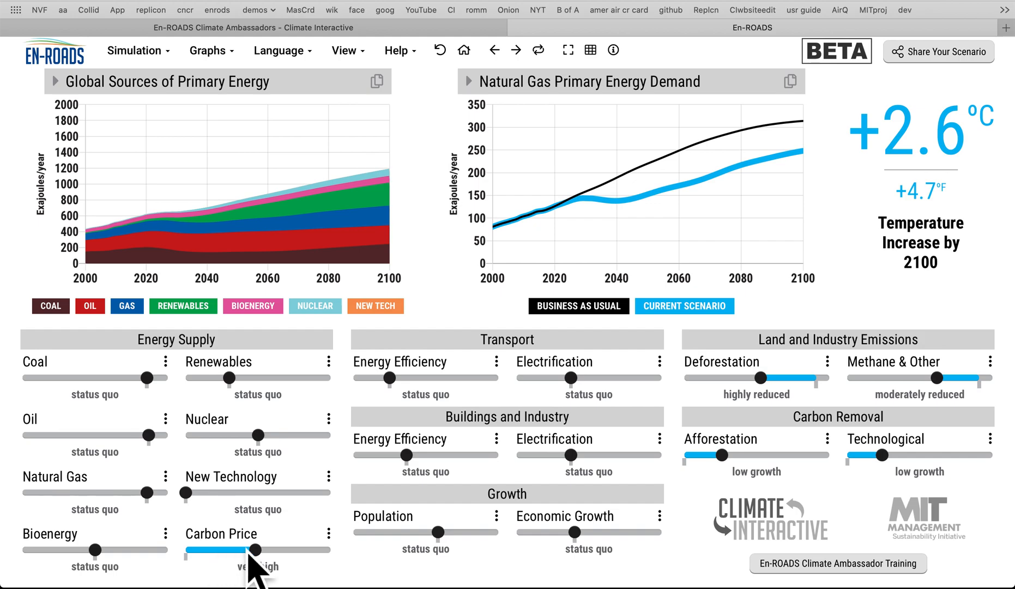
Return the carbon price to status quo and raise Renewables to the maximum highly subsidized level.
left_click_drag(255, 549, 114, 553)
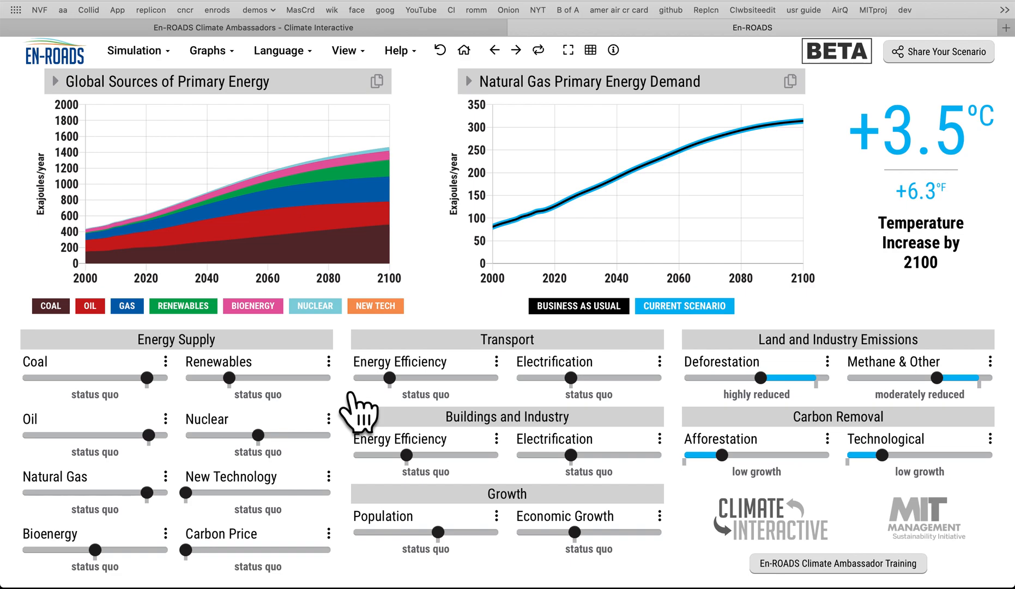
left_click(329, 377)
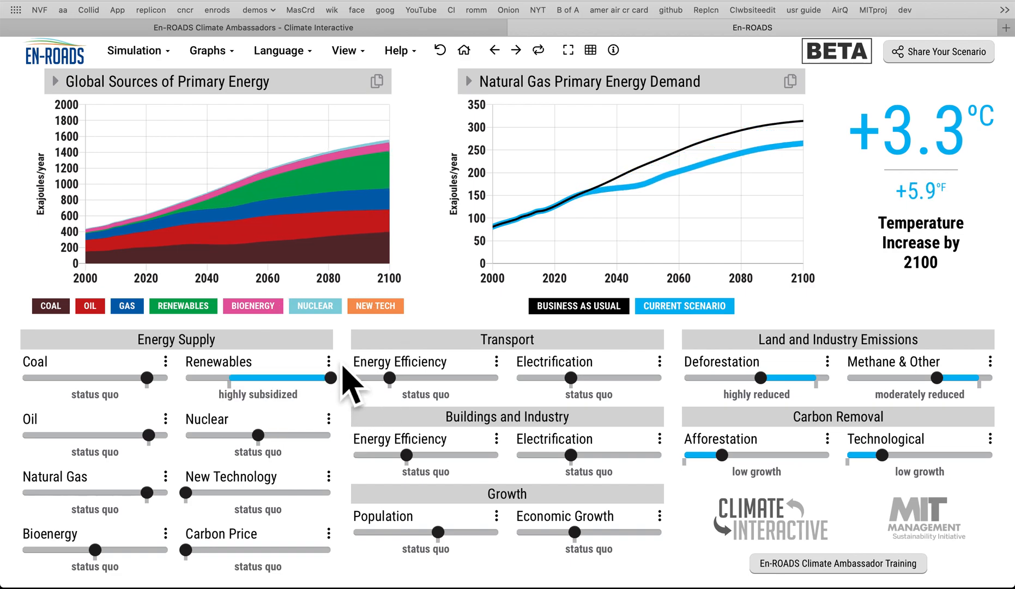
Set the storage R&D breakthrough cost reduction for Renewables to 46 percent and close the detailed settings.
left_click(329, 362)
scroll(381, 485, "down", 6)
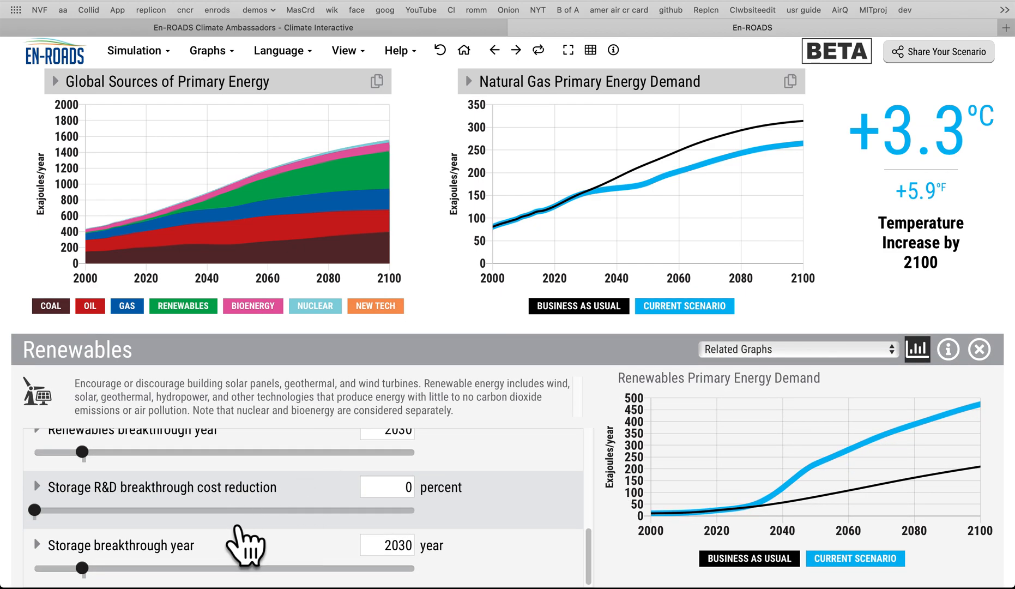
left_click(234, 526)
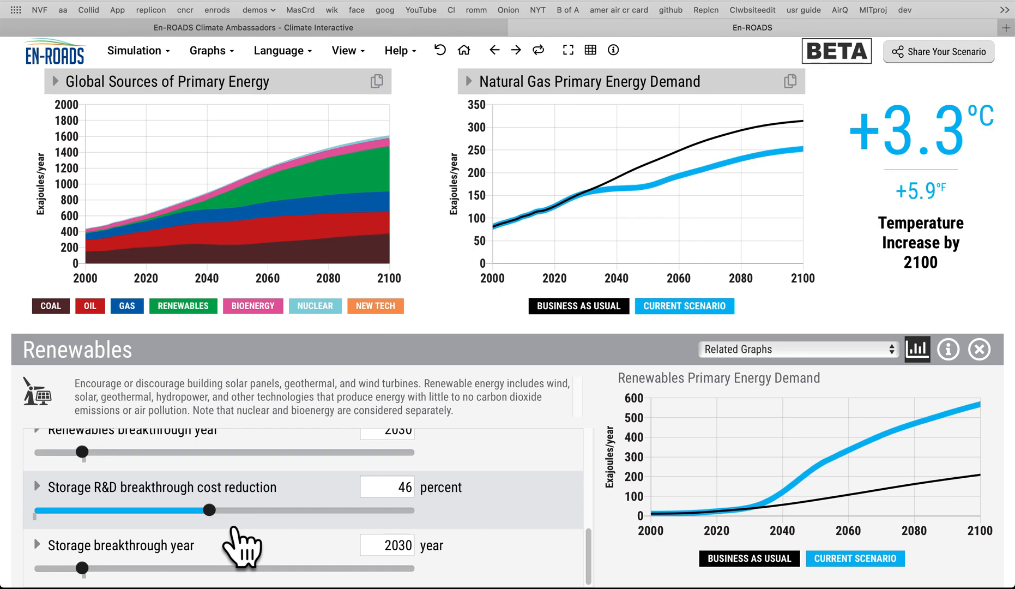
left_click(436, 290)
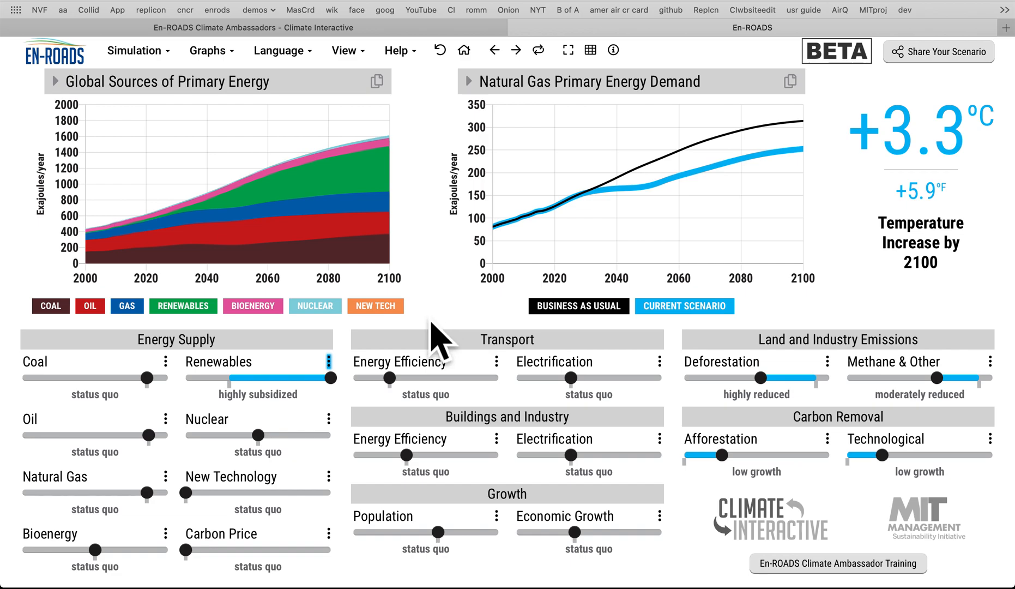
Set Transport efficiency to increased and electrification to incentivized, and Buildings and Industry efficiency to highly increased and electrification to highly incentivized.
left_click(451, 393)
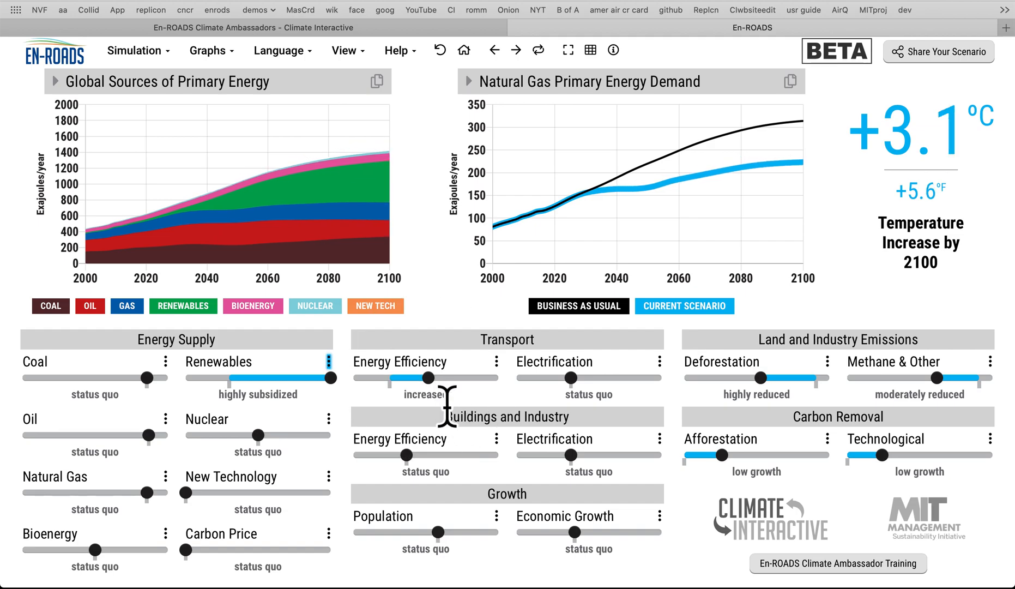
left_click(463, 455)
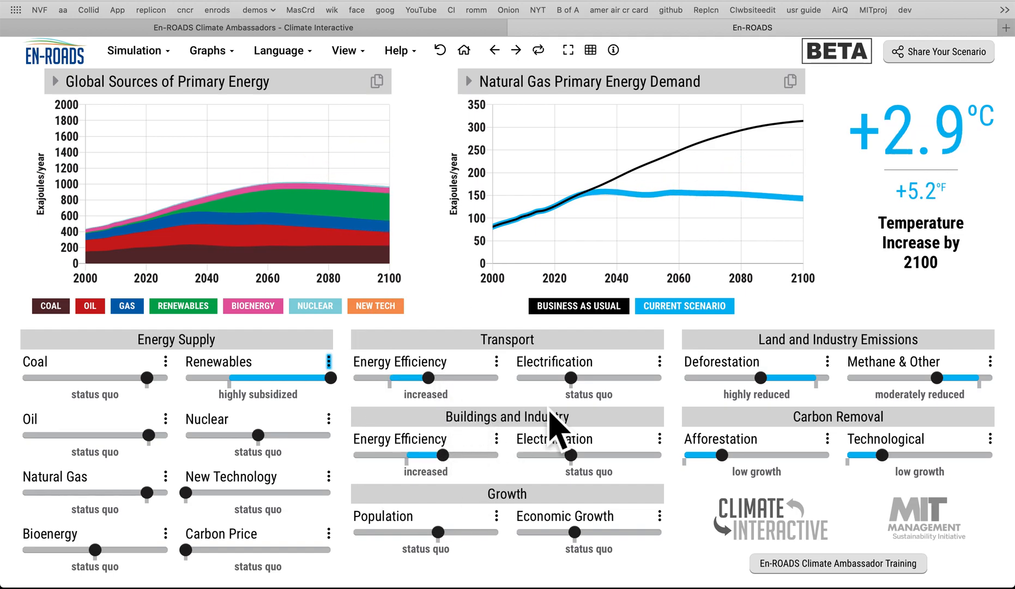
left_click(617, 382)
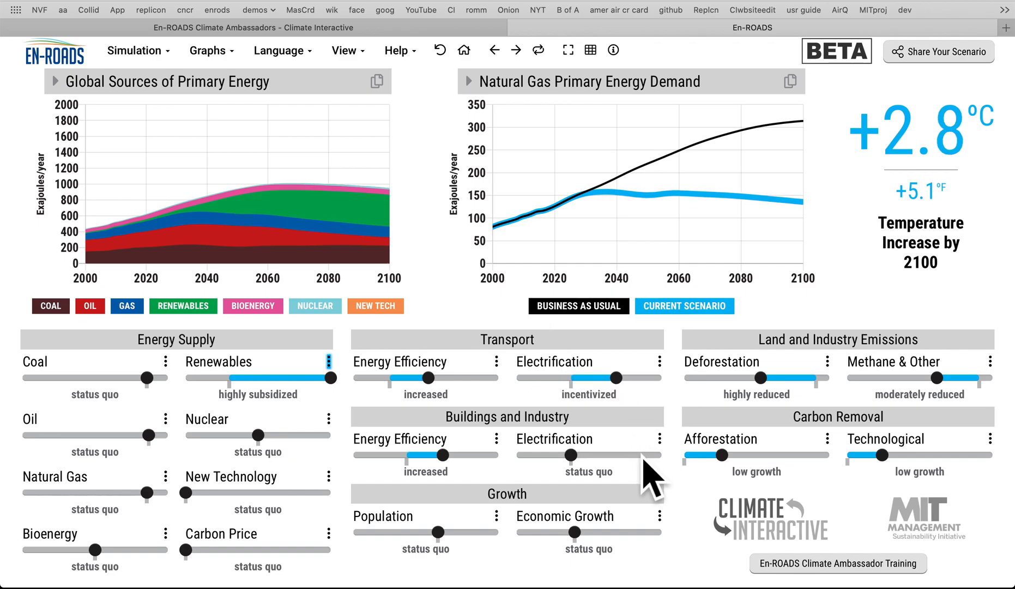
left_click(625, 455)
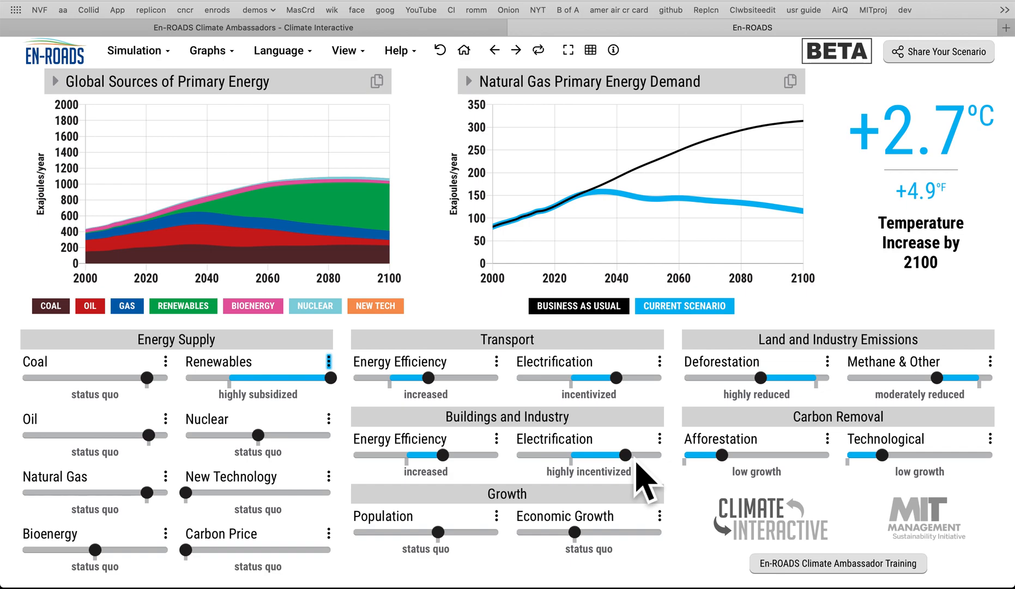
left_click(492, 471)
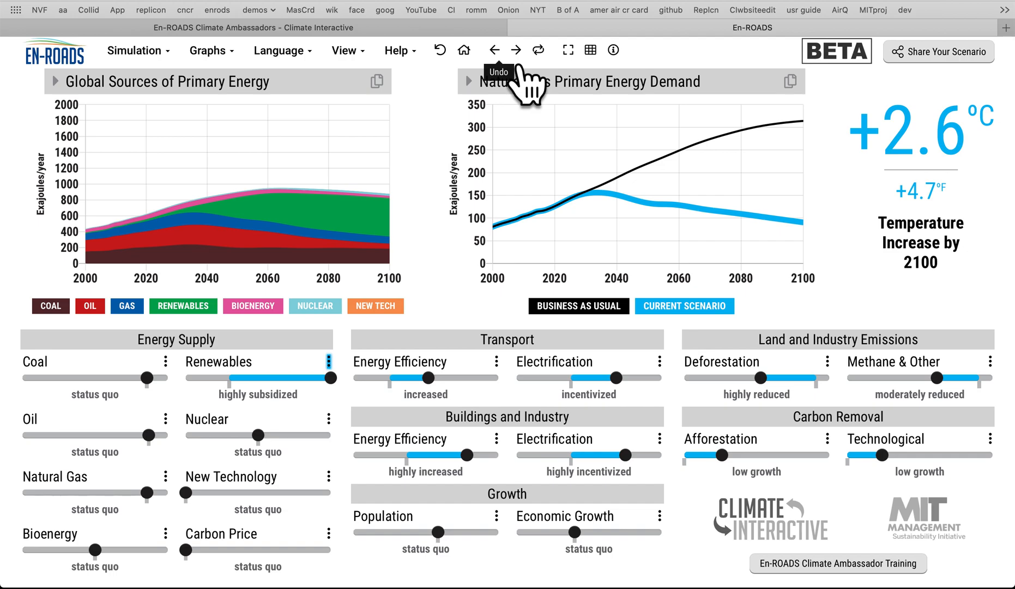
Undo the electrification, energy efficiency and renewables changes, keeping only the land, methane and carbon removal settings.
left_click(516, 63)
left_click(505, 58)
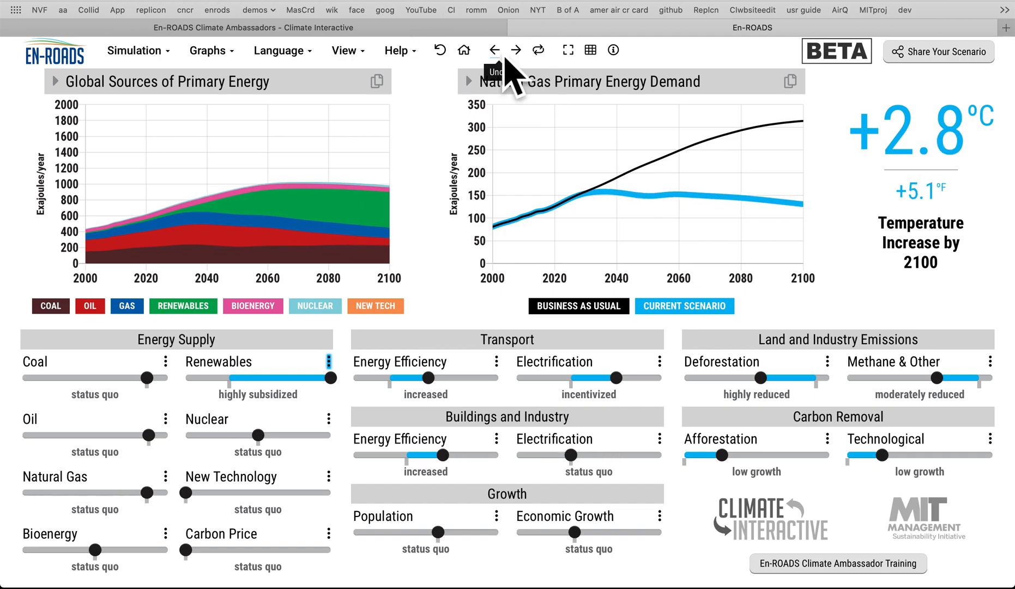
left_click(505, 57)
left_click(505, 58)
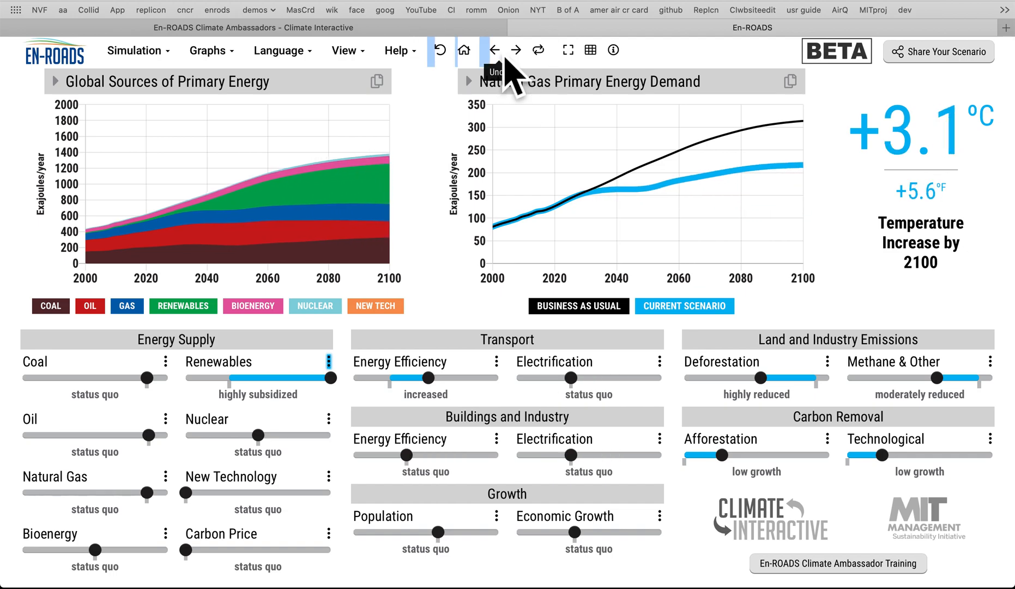
left_click(505, 58)
left_click(505, 58)
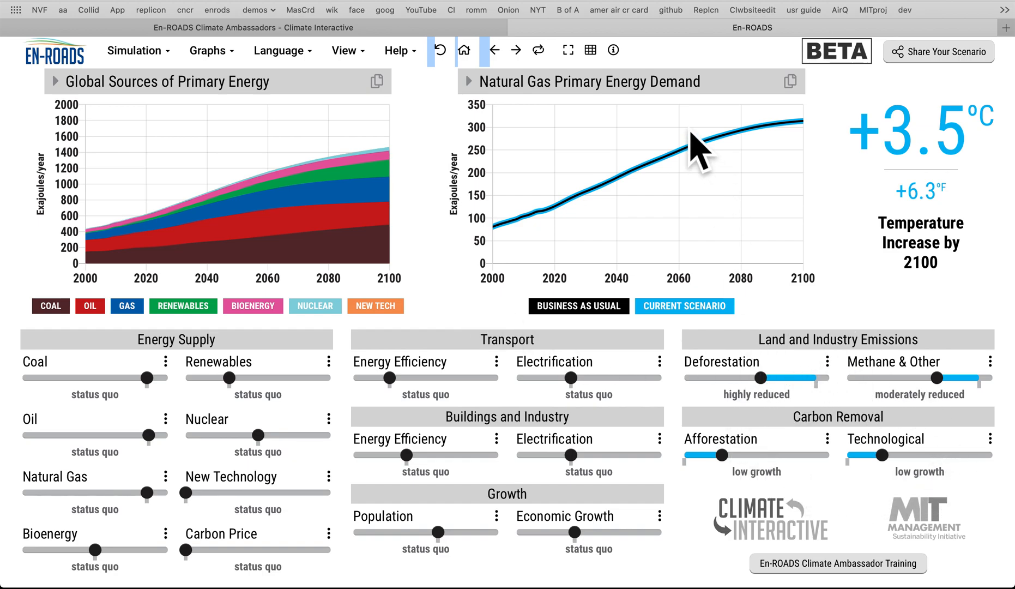
View the Sources of Net CO₂ Removals graph from the miniatures, and restore the Global Sources of Primary Energy graph.
left_click(591, 50)
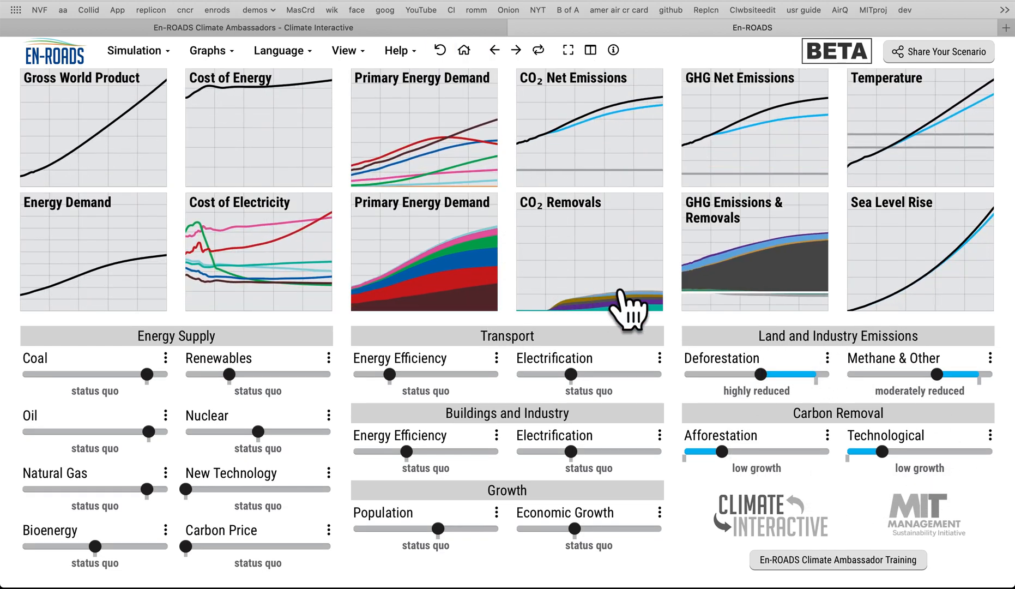
left_click(618, 286)
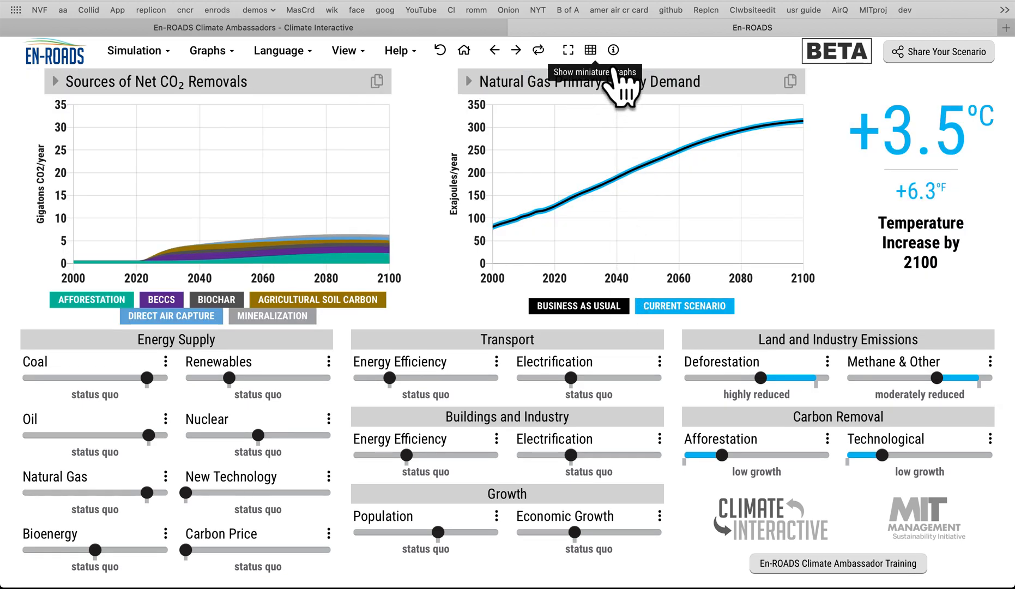
left_click(591, 50)
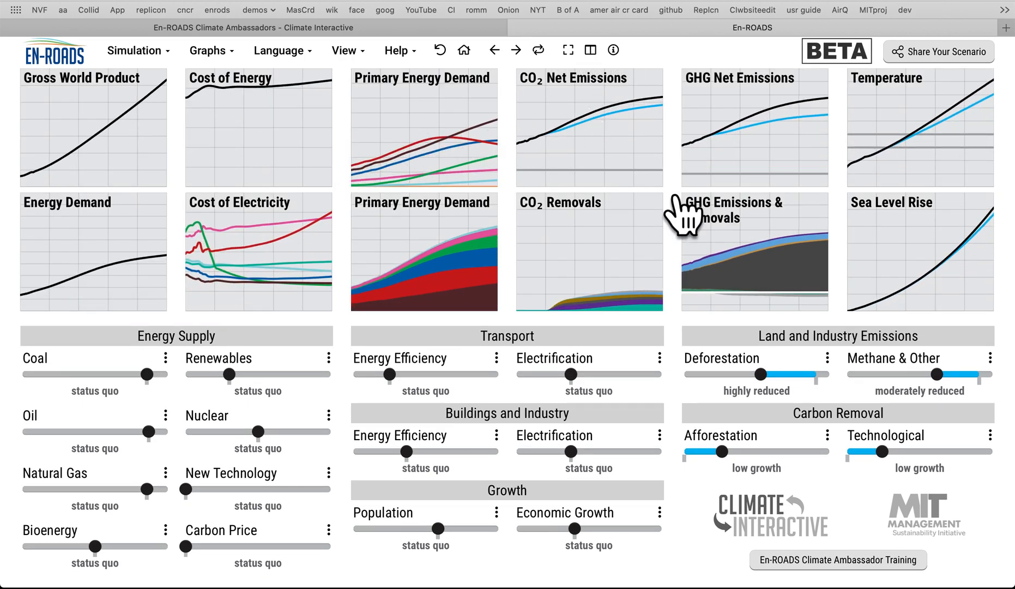
left_click(469, 271)
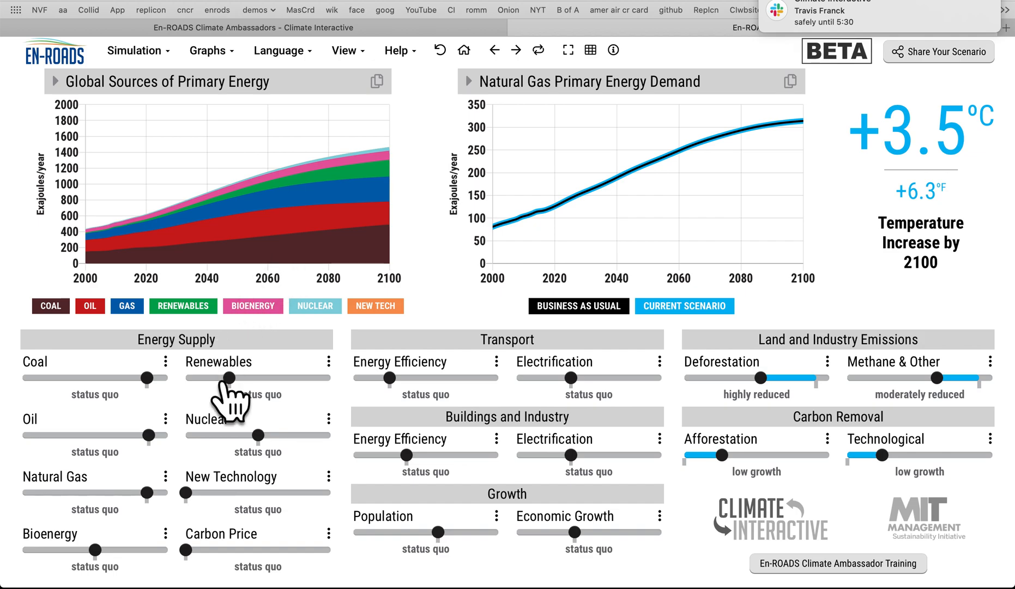
In the detailed Coal settings, enable stopping new coal infrastructure construction from 2025.
left_click(166, 362)
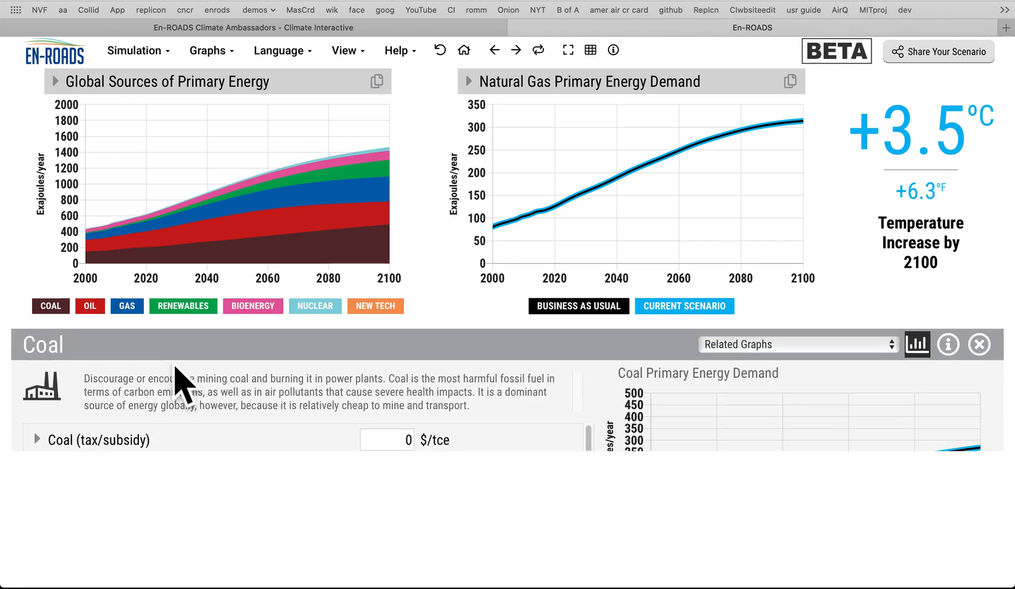
scroll(234, 472, "down", 5)
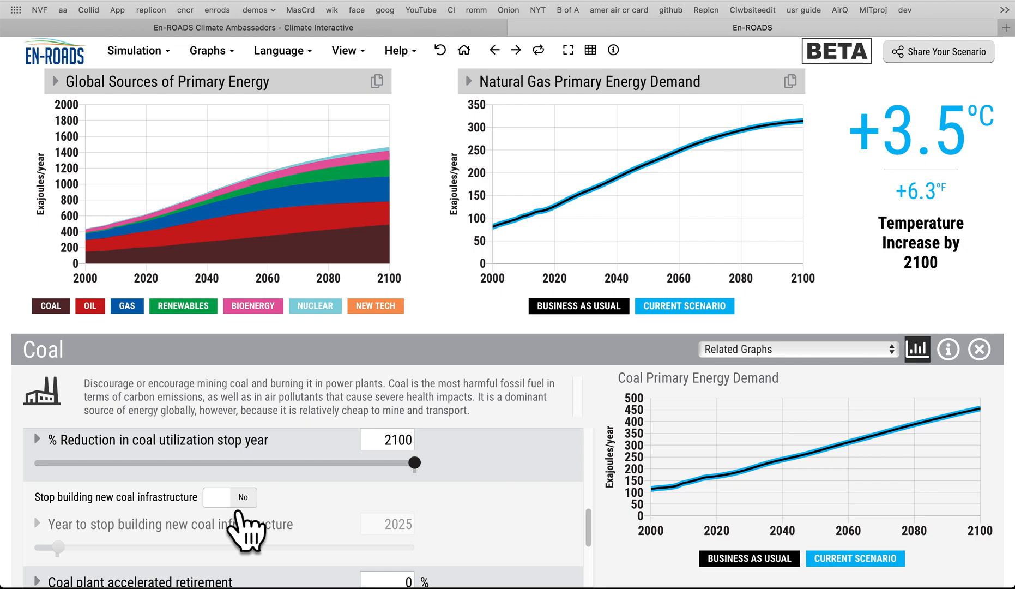
left_click(237, 501)
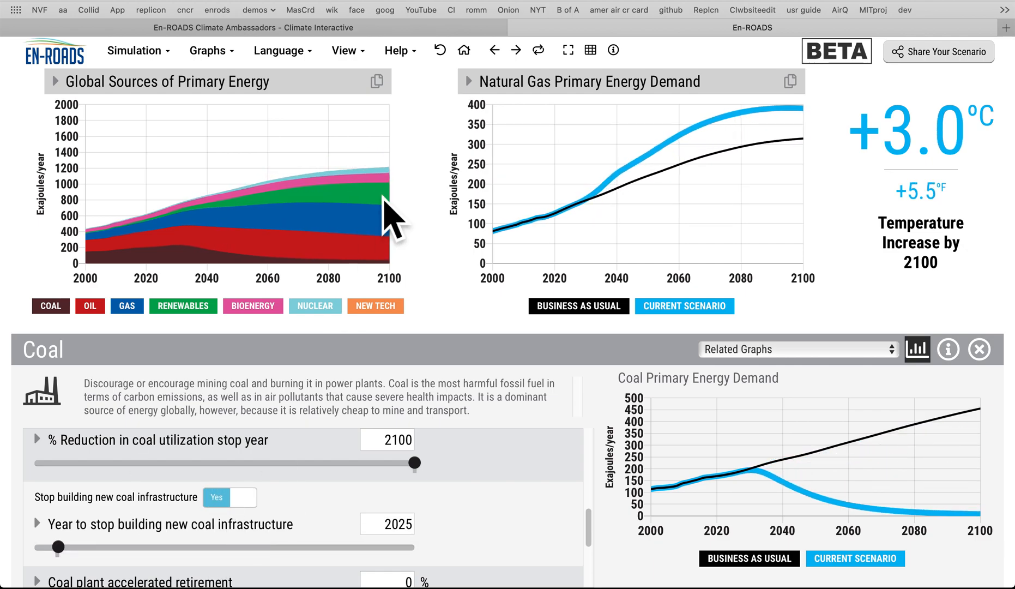
Replay the coal infrastructure change to compare its effect on primary energy sources and natural gas demand.
left_click(561, 71)
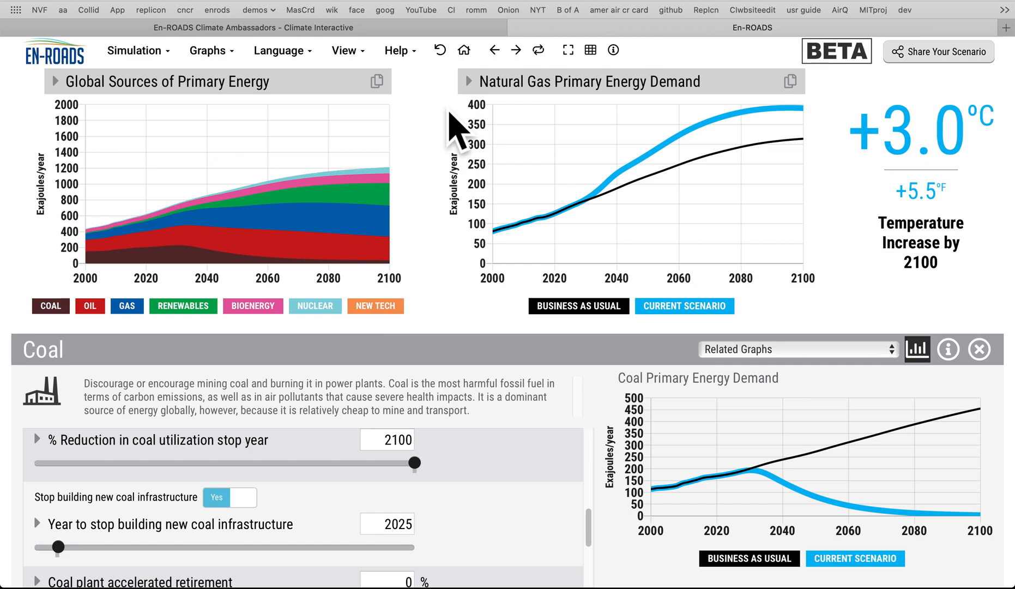
left_click(549, 60)
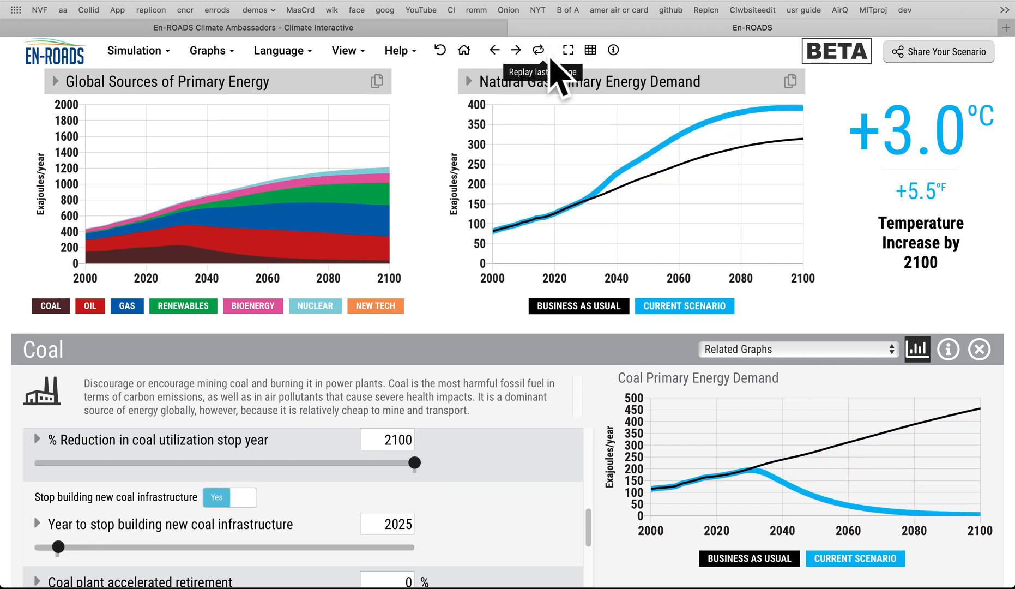
left_click(552, 61)
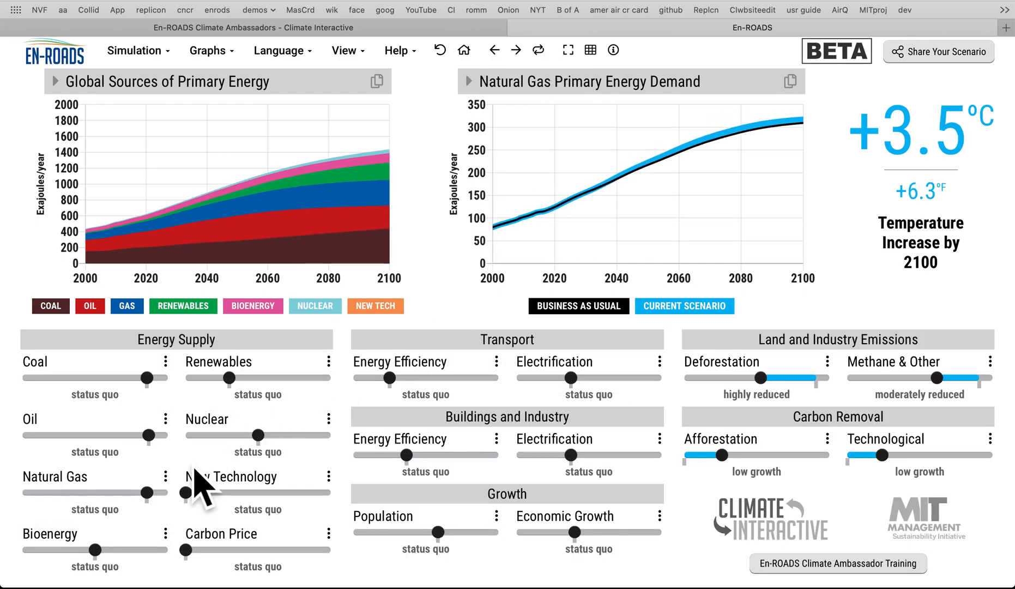
Show the Natural Gas Primary Energy Demand—Area graph in the detailed Natural Gas settings.
left_click(166, 476)
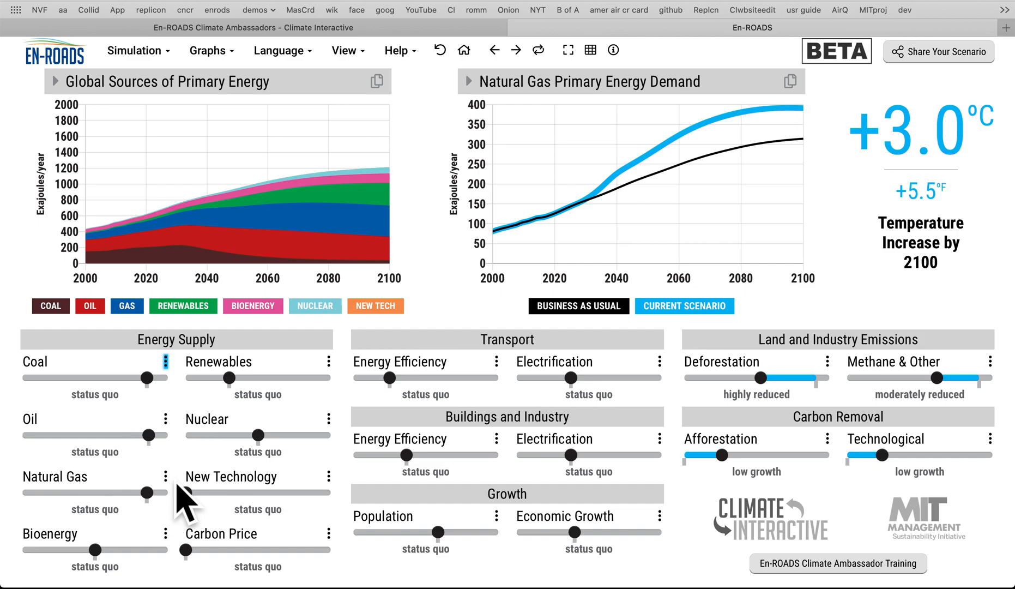
left_click(796, 349)
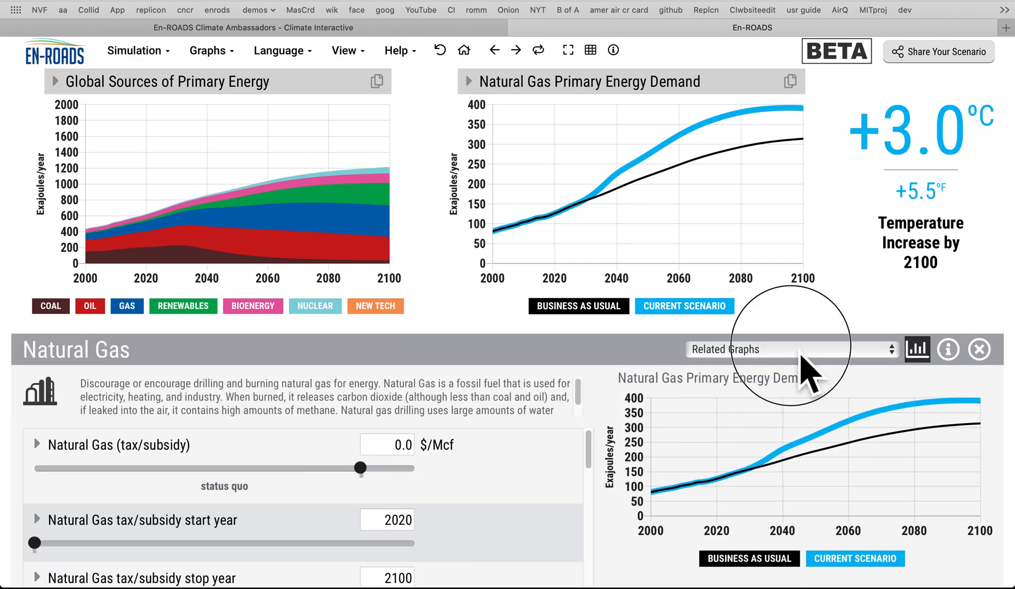
left_click(817, 376)
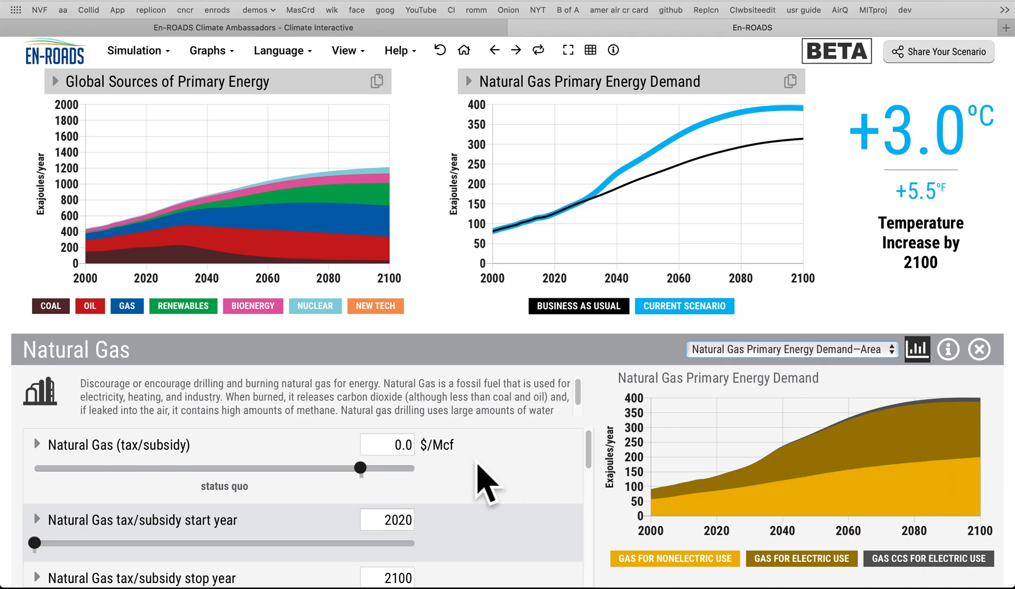
Set the Gas CCS R&D breakthrough cost reduction to 27 percent and replay the change.
scroll(477, 462, "down", 10)
scroll(486, 482, "down", 6)
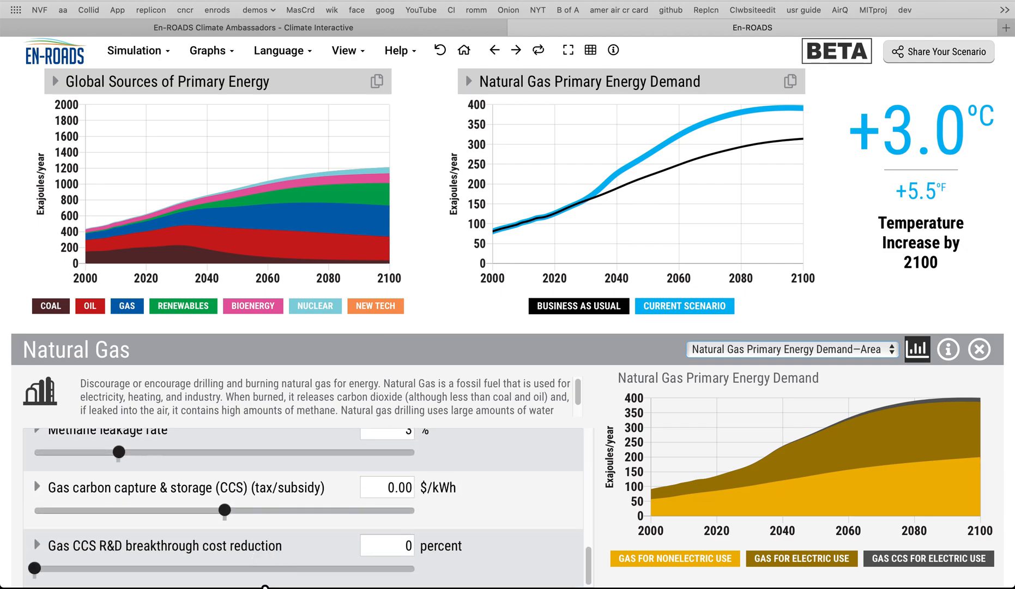
left_click(240, 569)
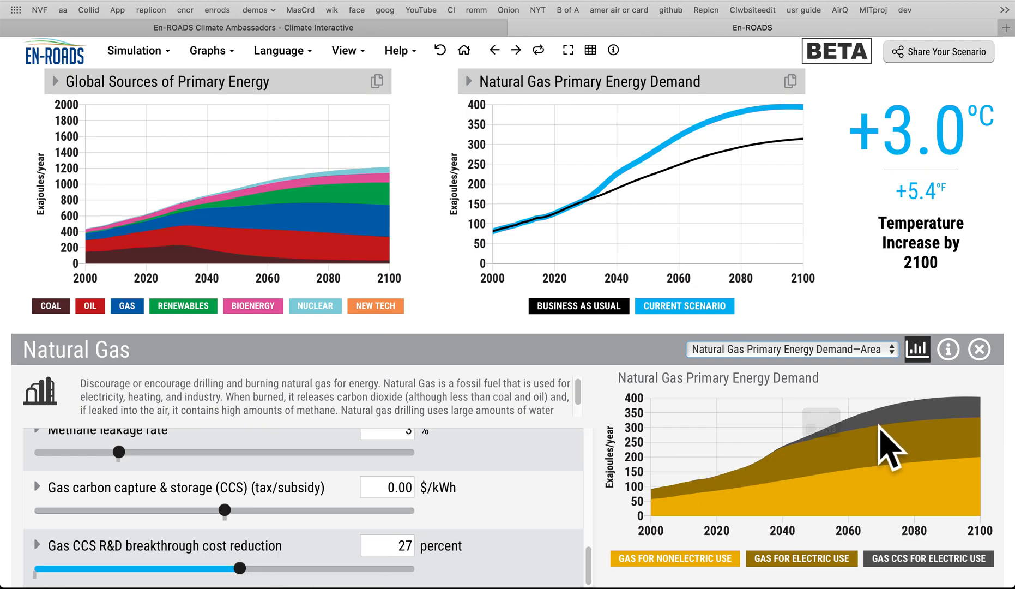
left_click(549, 54)
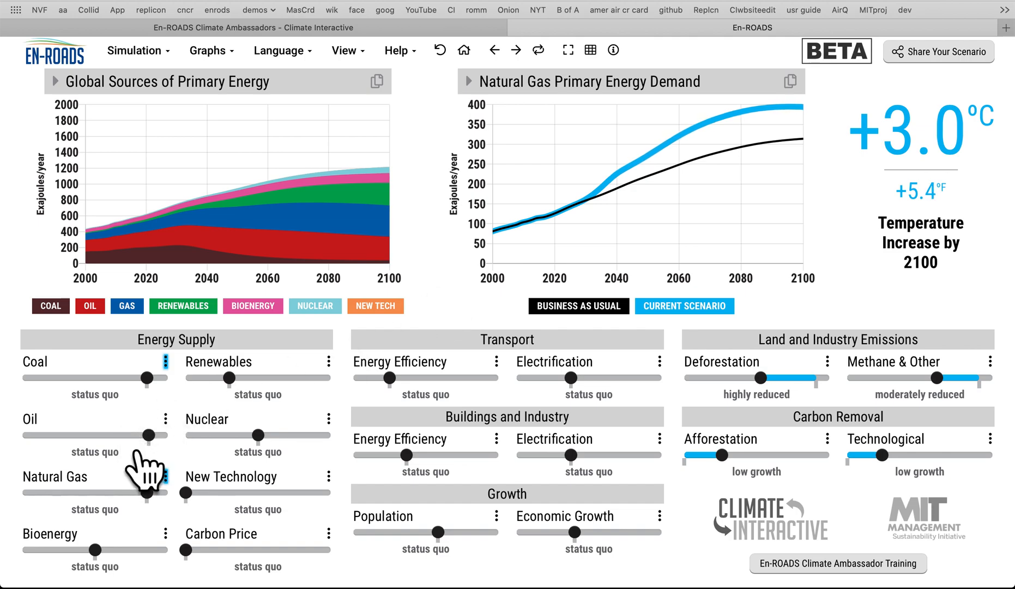
Set Oil to highly taxed, and Transport energy efficiency to highly increased with electrification incentivized at 2.9 percent per year.
left_click_drag(148, 435, 112, 434)
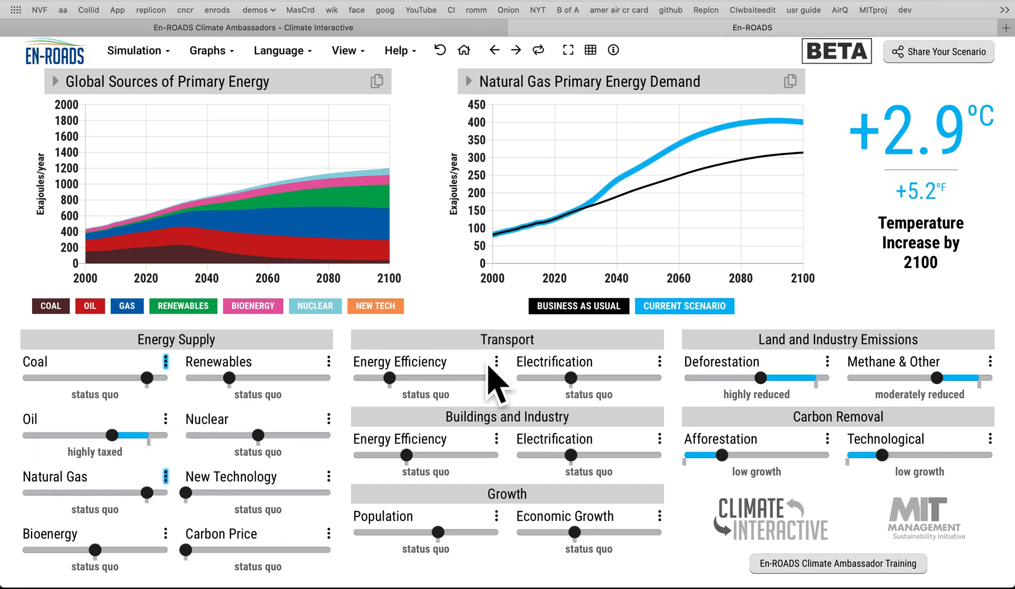
left_click(462, 378)
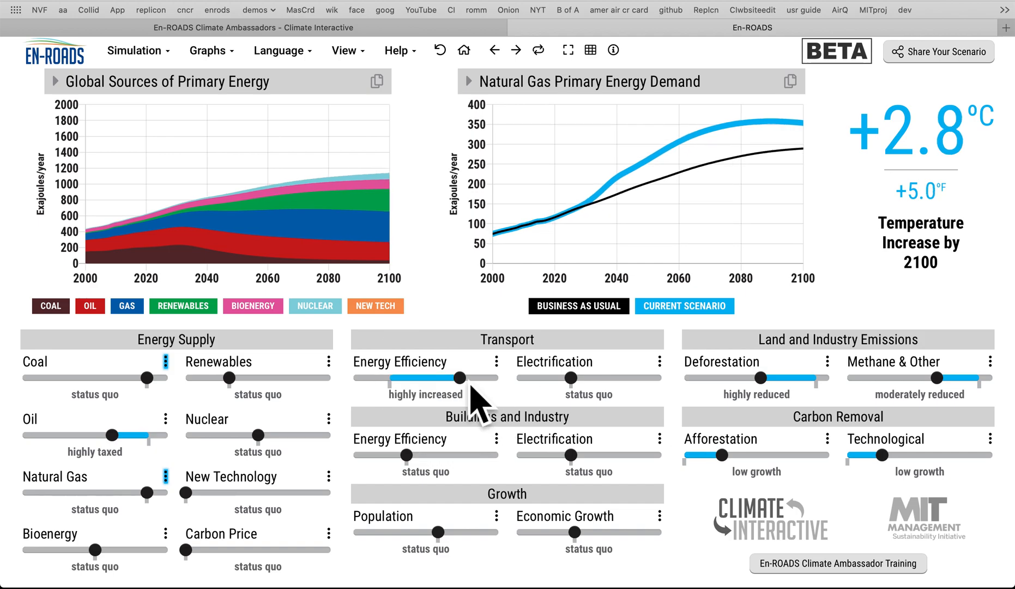
left_click(624, 378)
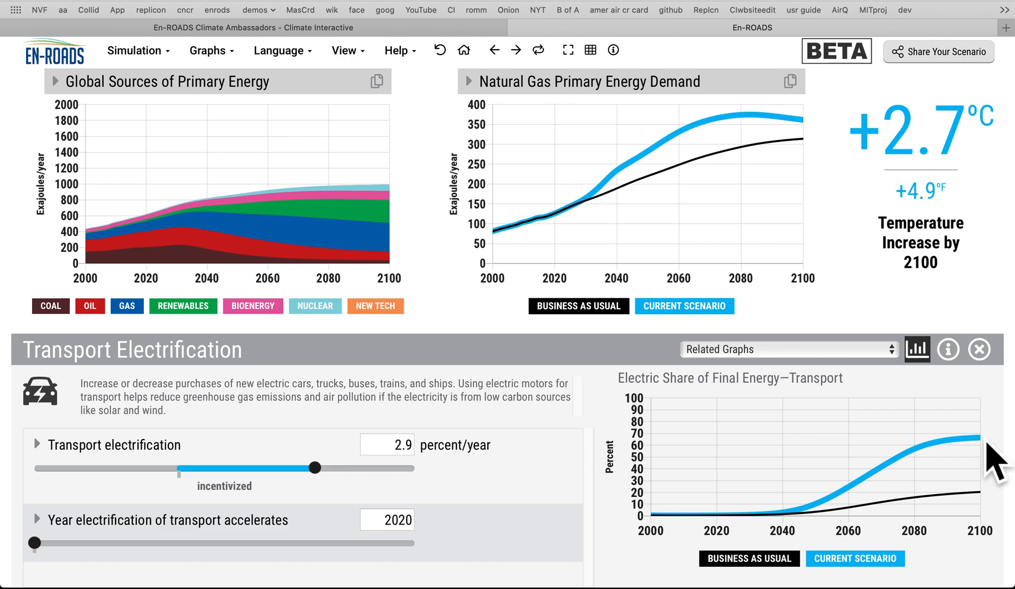
left_click(840, 323)
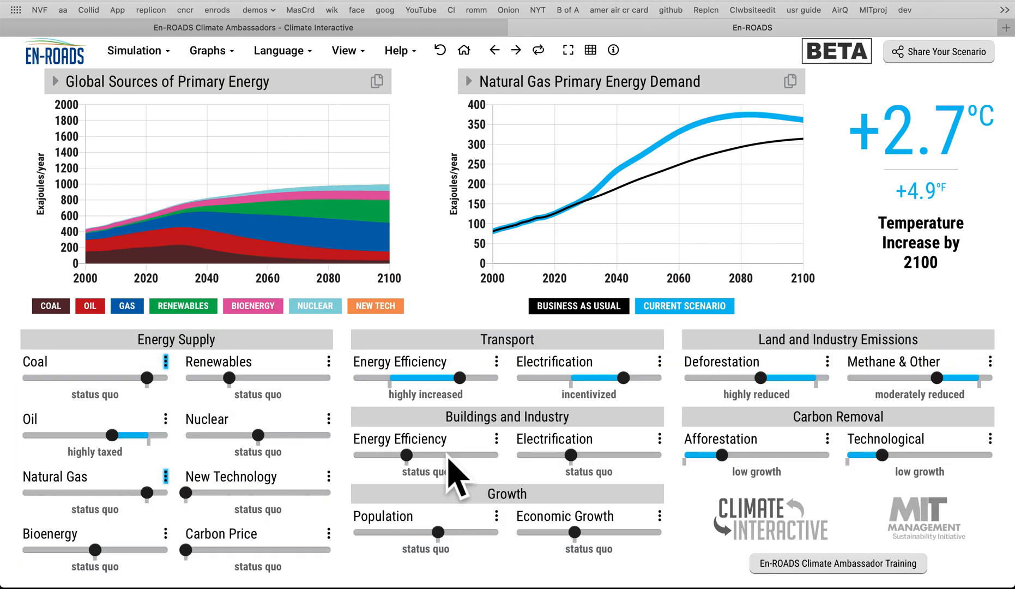
Set Buildings and Industry energy efficiency to increased and electrification to incentivized.
left_click(438, 455)
left_click(422, 455)
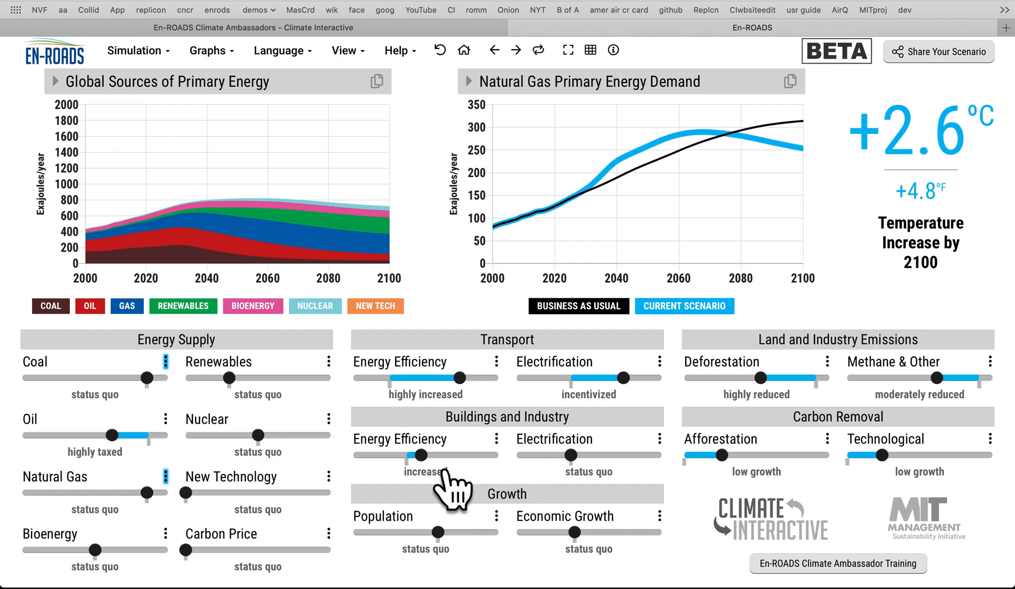
left_click(610, 456)
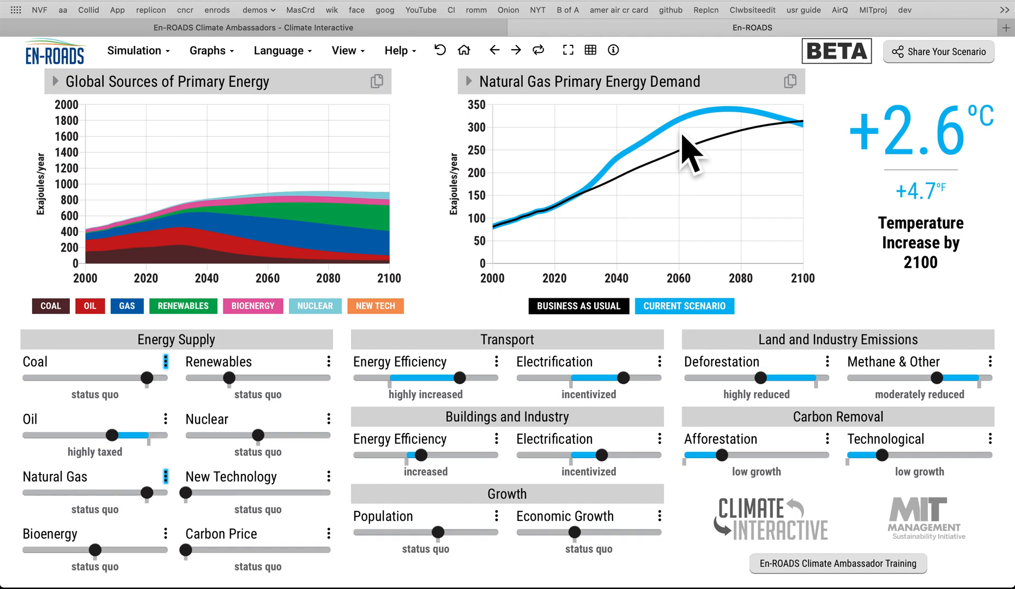
Open the simulation assumptions and examine the climate system sensitivities.
left_click(158, 62)
left_click(164, 137)
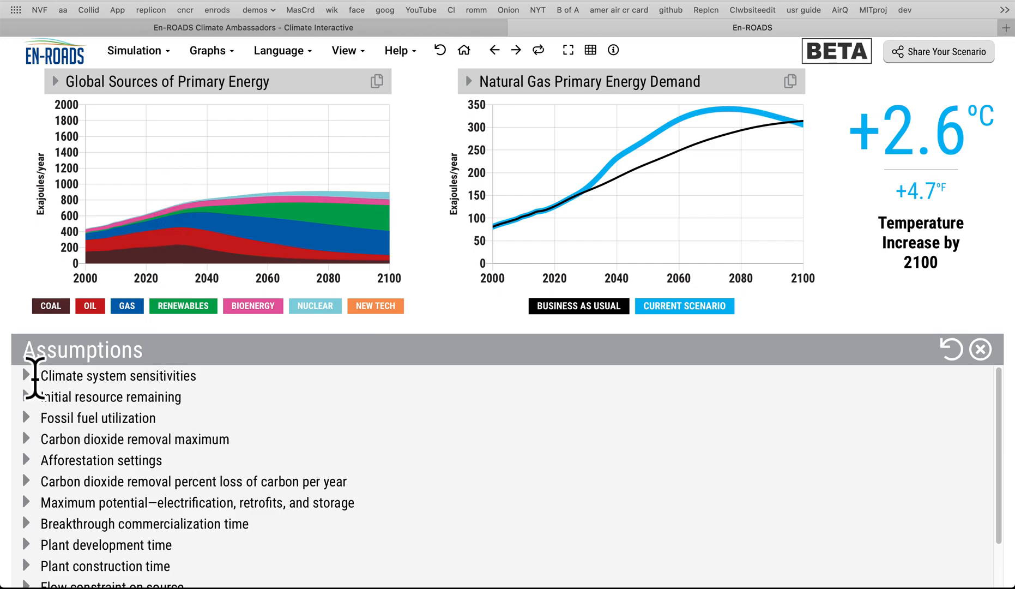
left_click(34, 376)
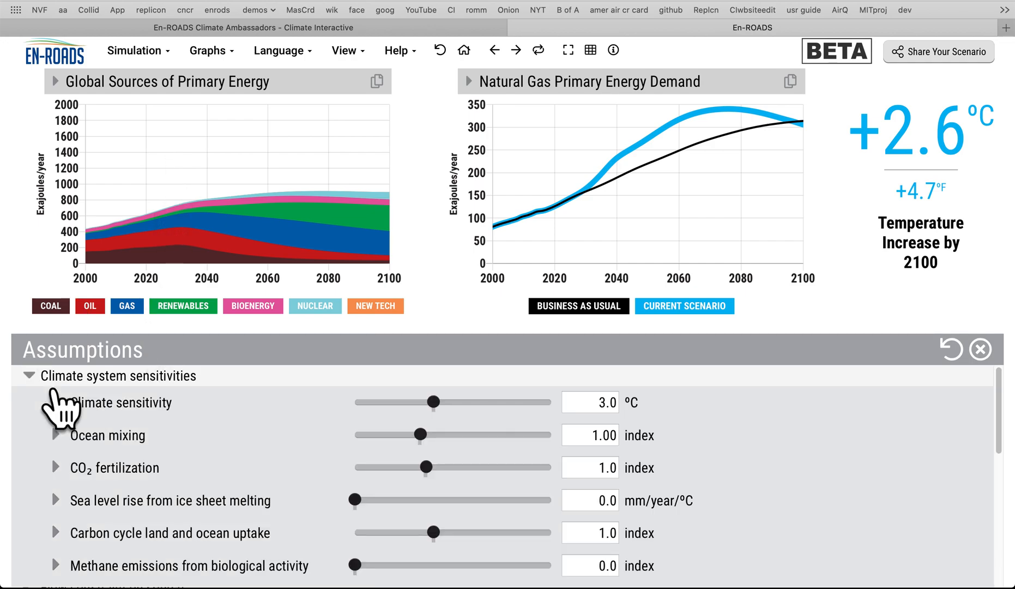
left_click(53, 384)
Set the Gas progress ratio to 0.81 and close the assumptions.
scroll(84, 441, "down", 3)
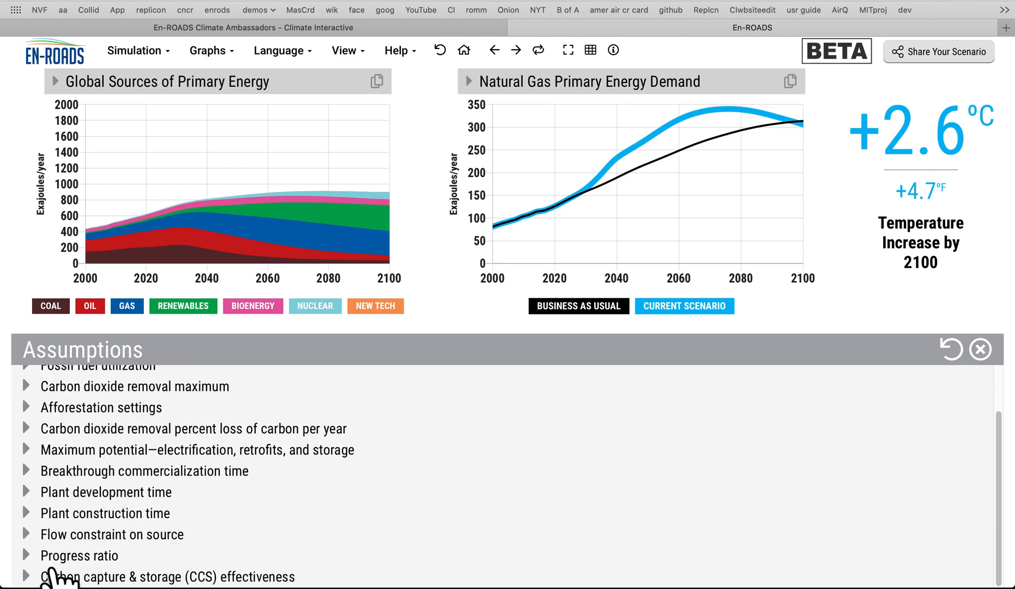
left_click(50, 557)
scroll(260, 517, "down", 10)
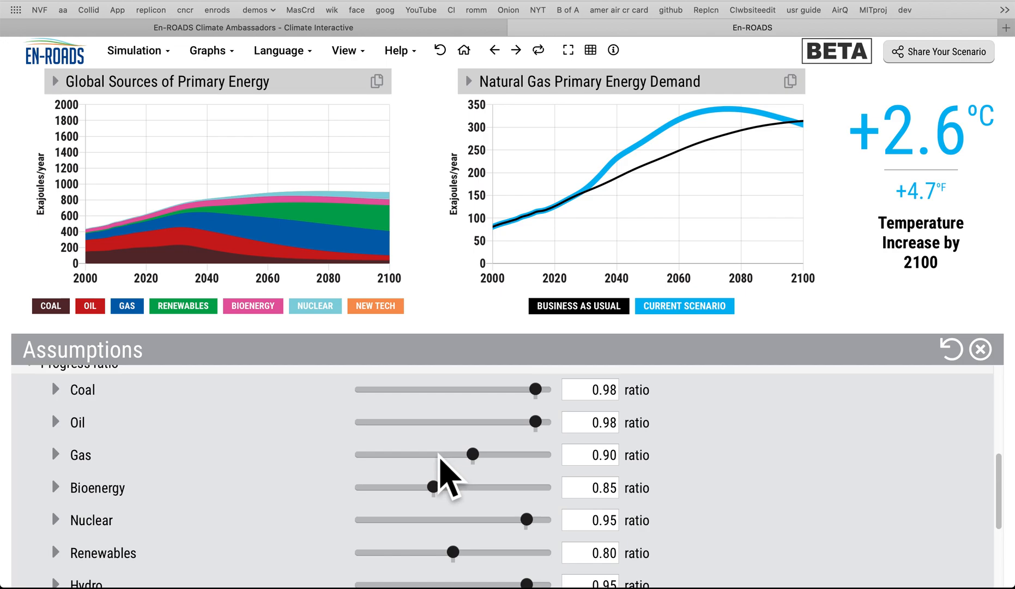
left_click_drag(439, 470, 412, 461)
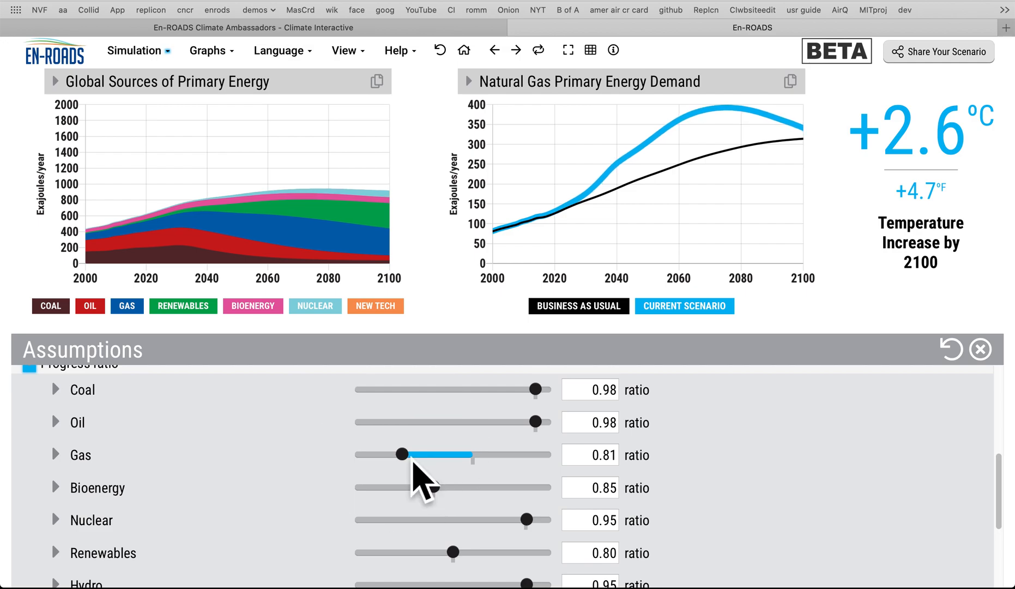
left_click(467, 305)
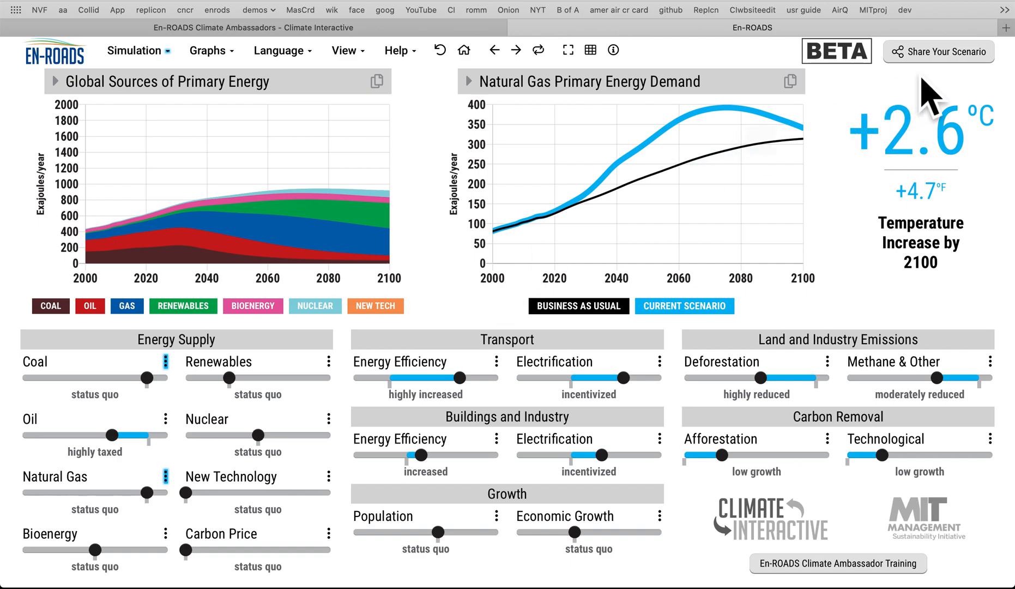
Copy the scenario link for sharing.
left_click(967, 61)
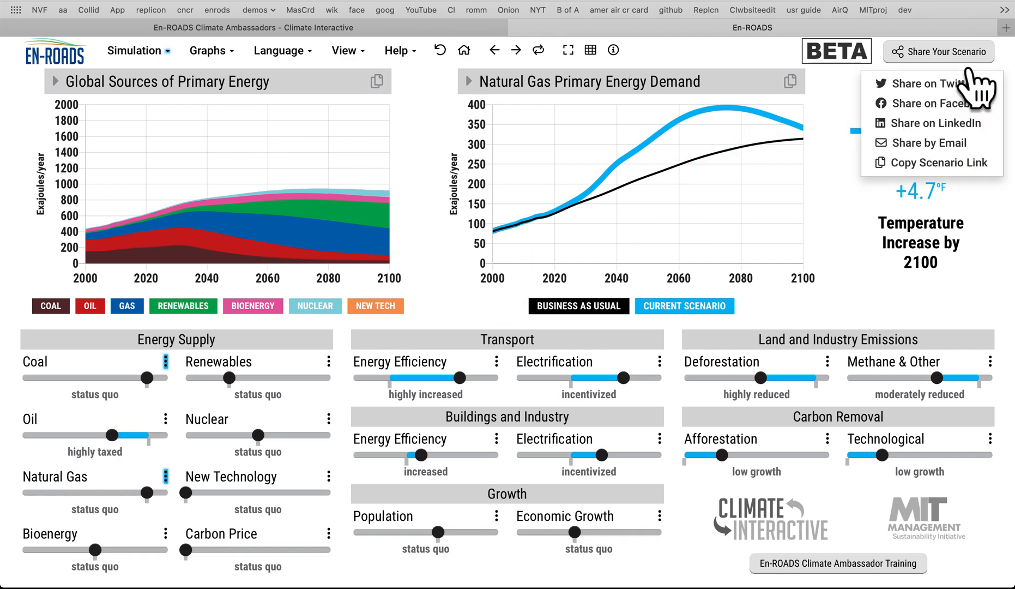
left_click(935, 168)
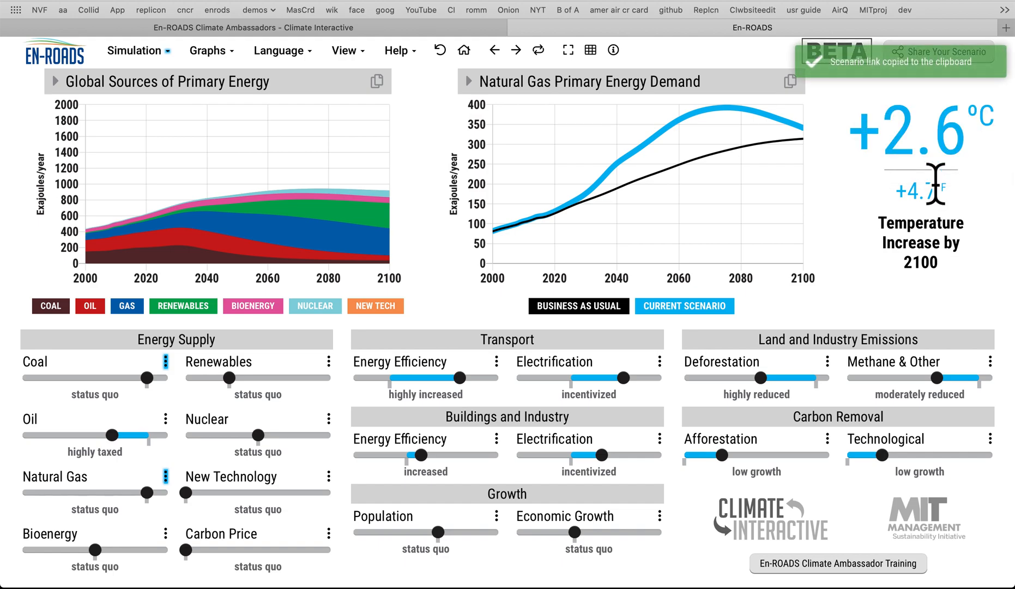